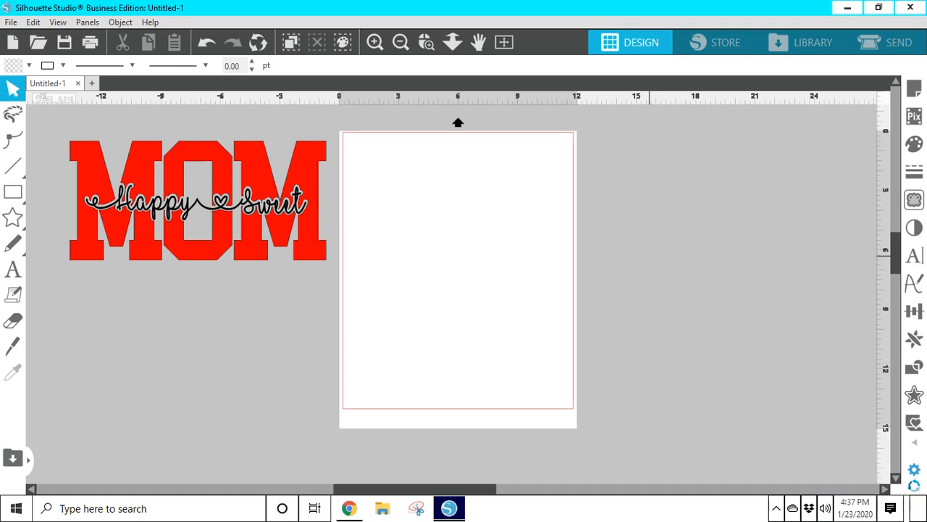
Step: Move the finished red MOM sample design to the empty area right of the page
left_click(69, 181)
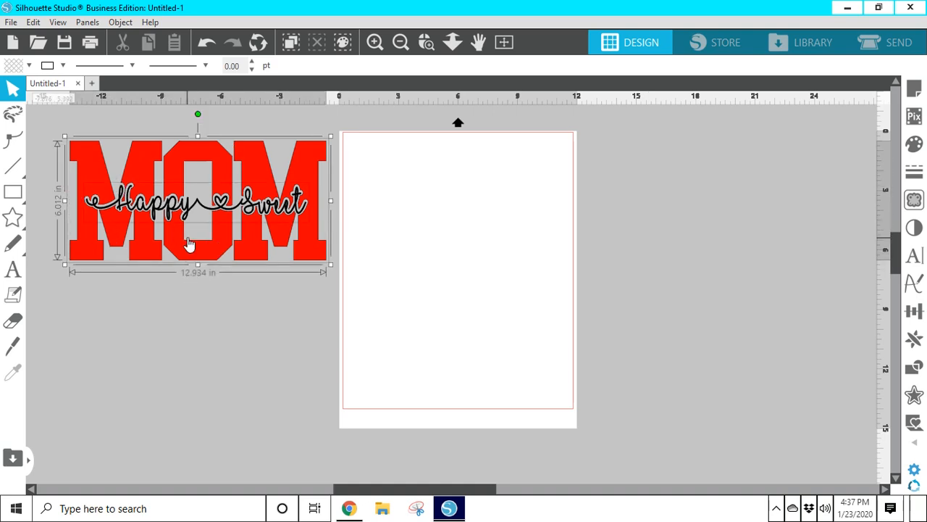
left_click_drag(197, 245, 770, 242)
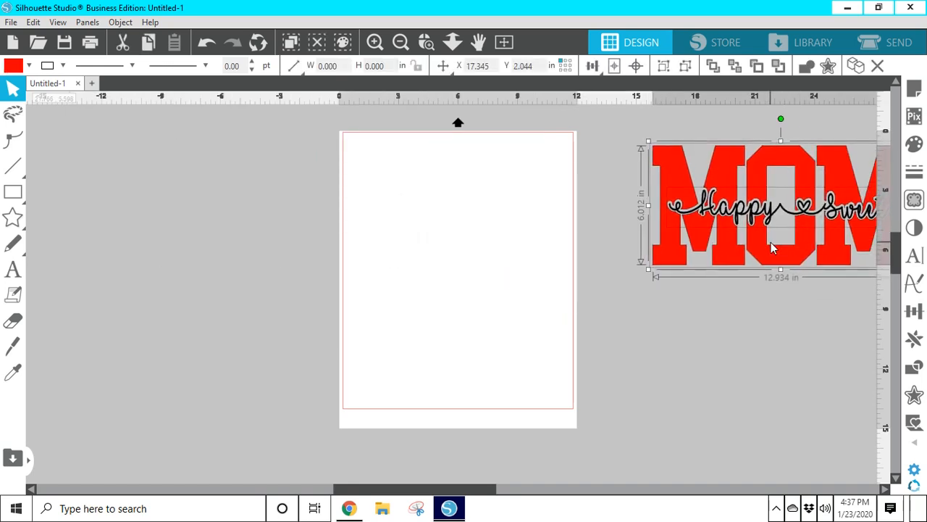
Step: Add the text "MOM" in the empty area left of the page
left_click(14, 270)
left_click(130, 280)
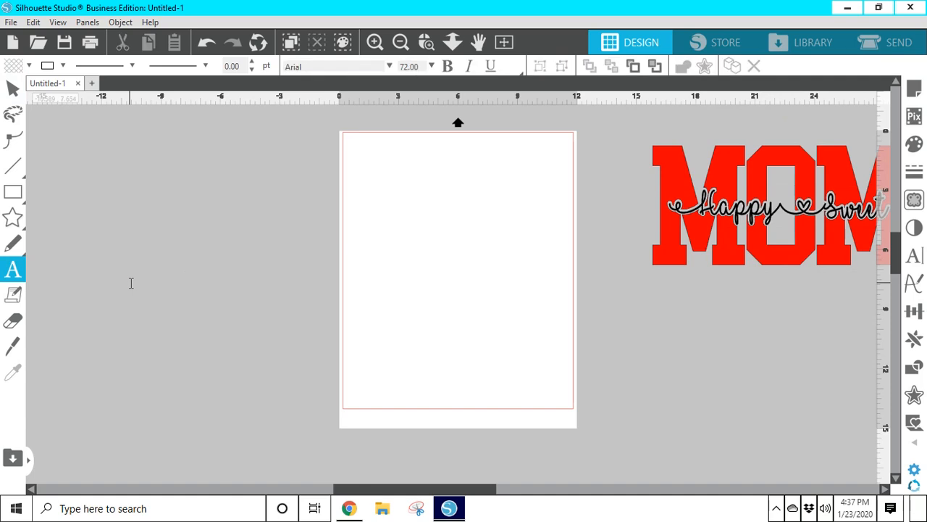
type("m")
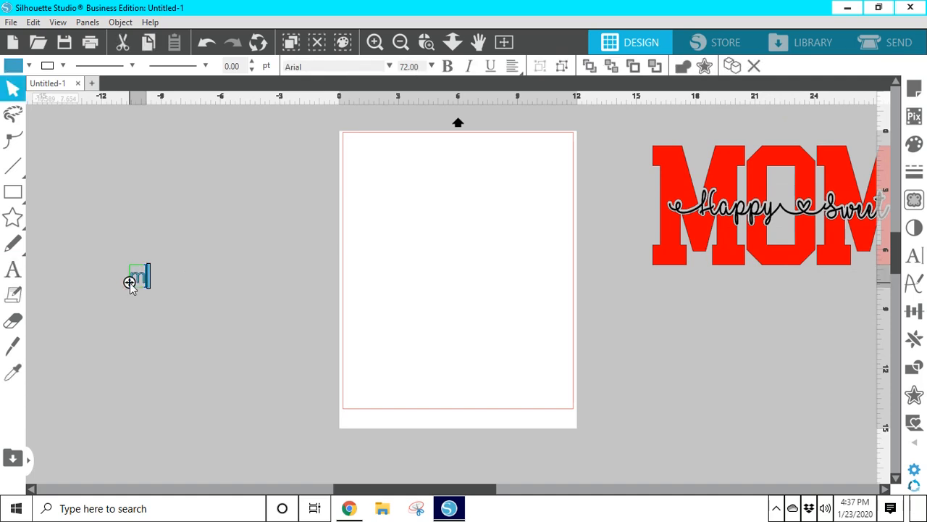
key("BackSpace")
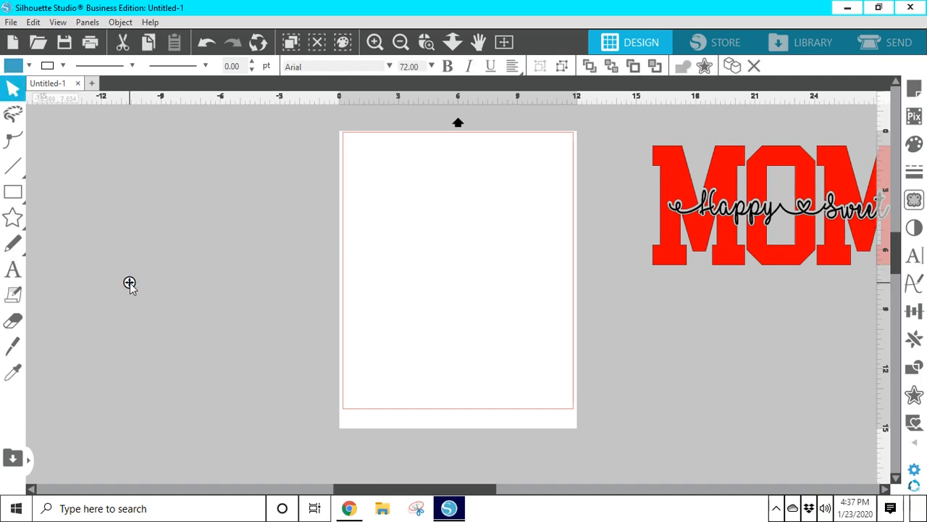
type("MOM")
left_click(185, 310)
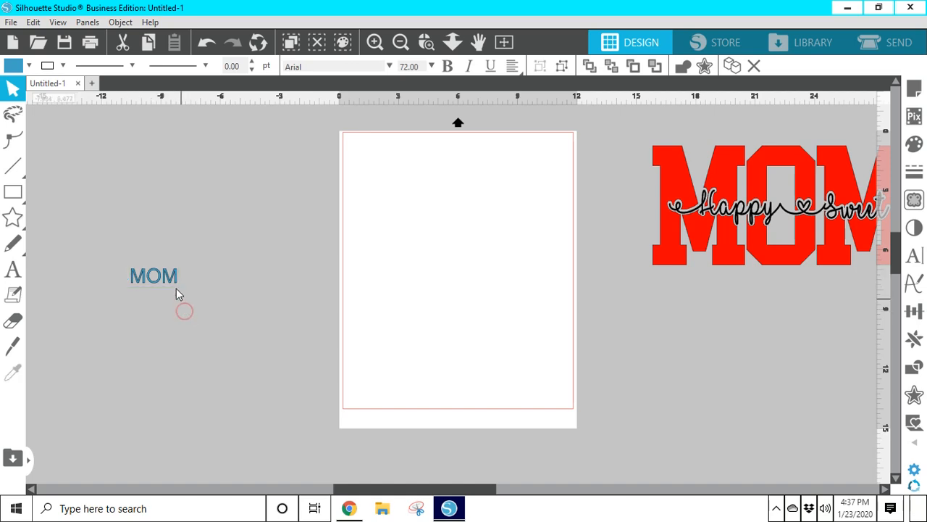
Step: Enlarge the MOM text proportionally to about 13.3 in wide and place it just left of the page
left_click(176, 288)
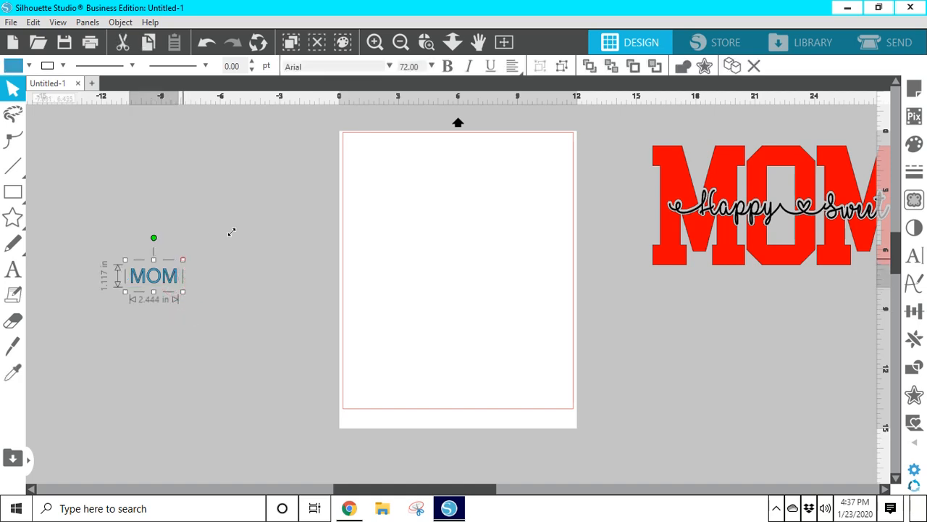
left_click_drag(232, 232, 364, 196)
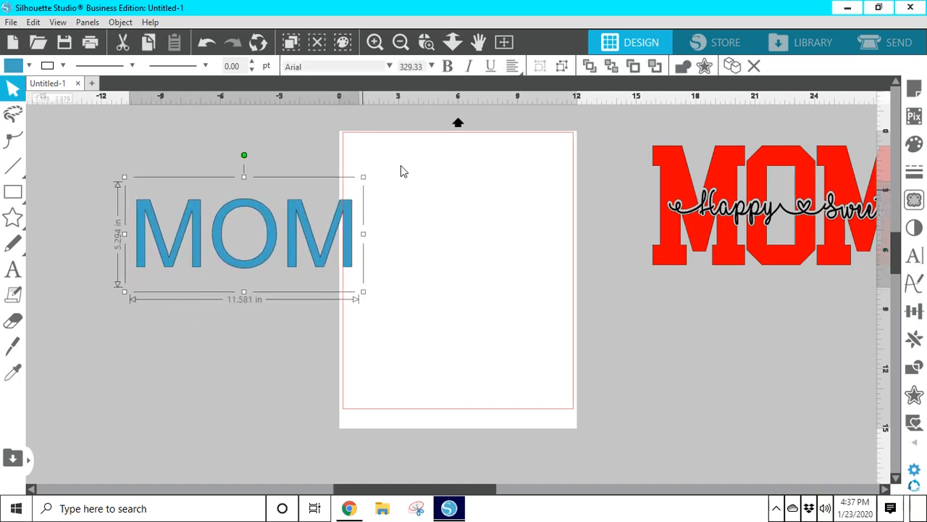
left_click_drag(403, 171, 404, 171)
left_click_drag(336, 252, 275, 234)
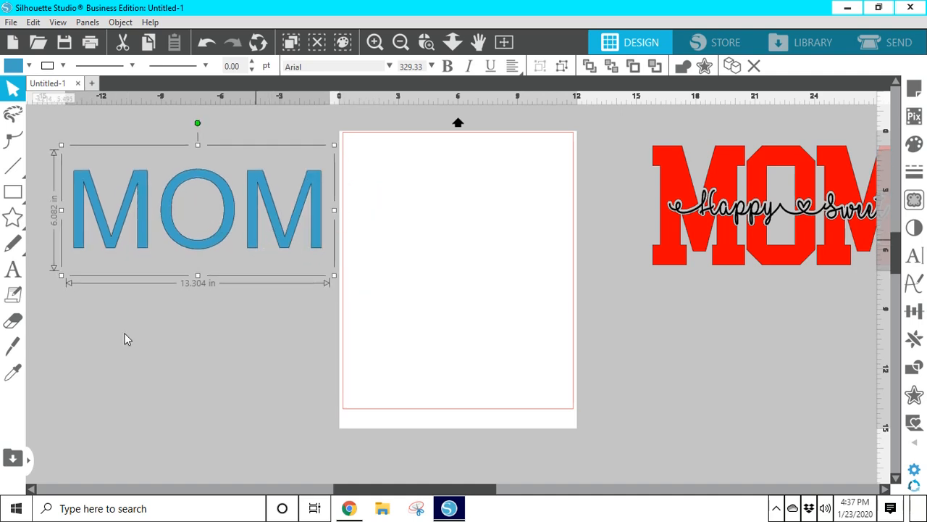
Step: Add a separate text object reading "Happy Sweet" below the MOM text
left_click(13, 269)
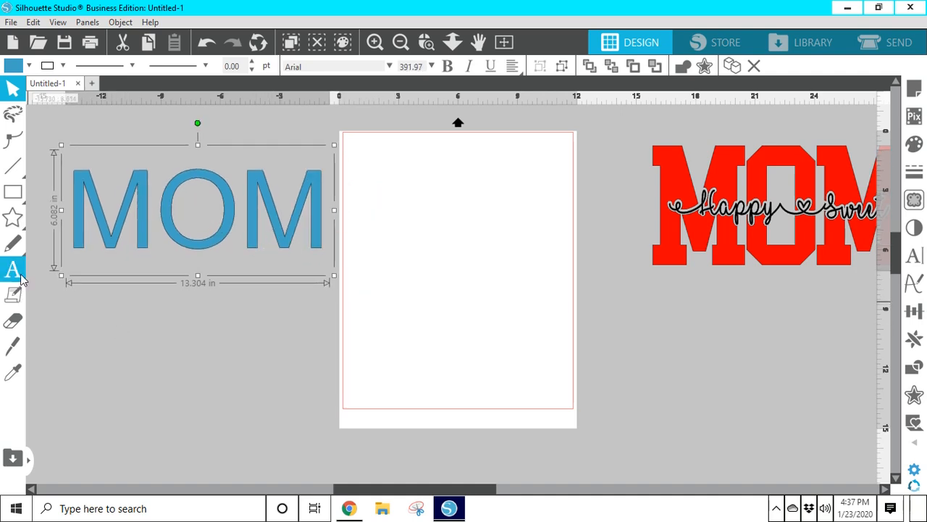
left_click(121, 330)
type("hA")
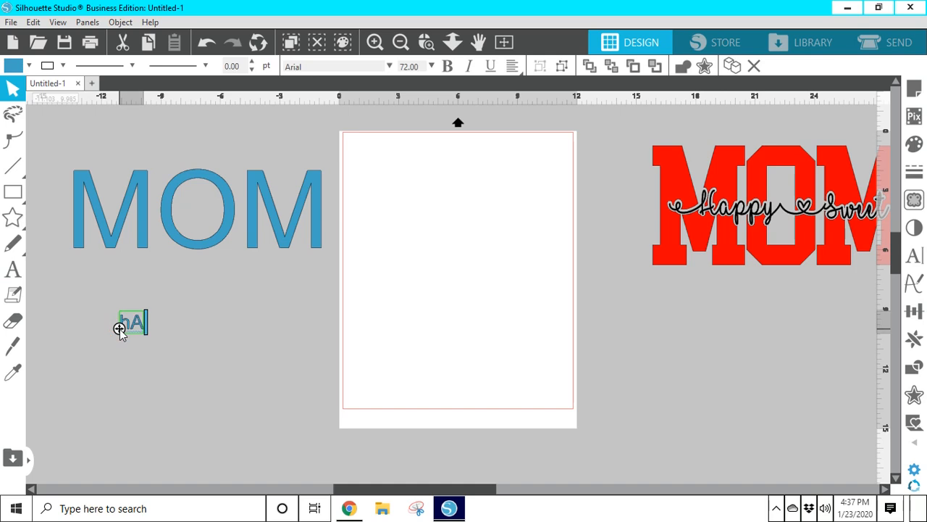
key("BackSpace")
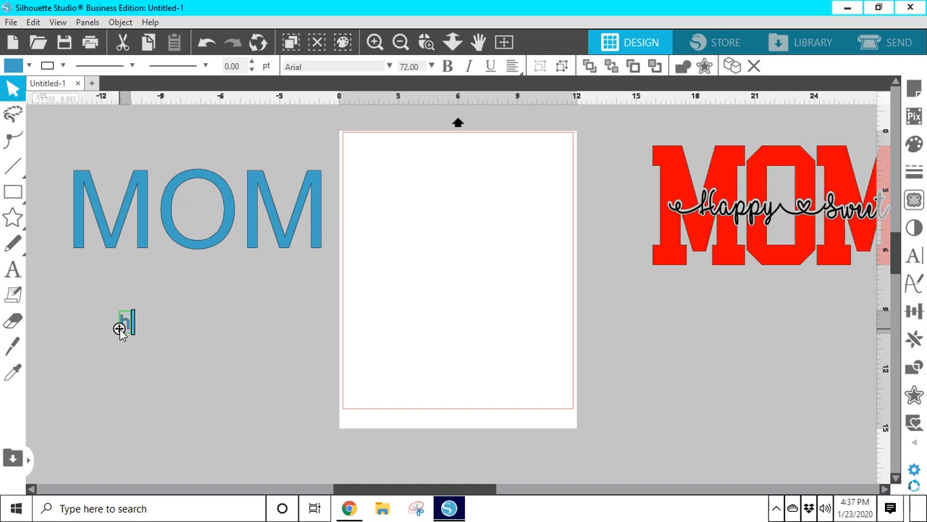
key("BackSpace")
type("Hap")
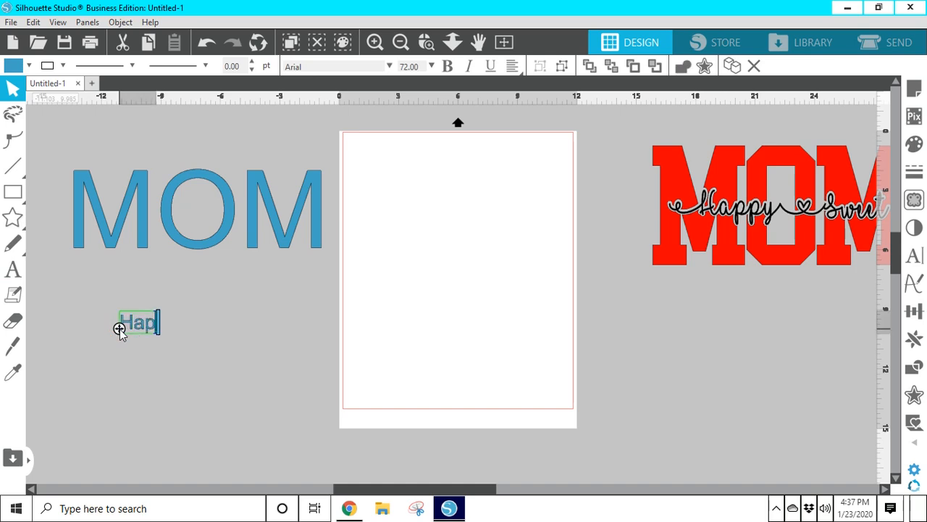
type("py ")
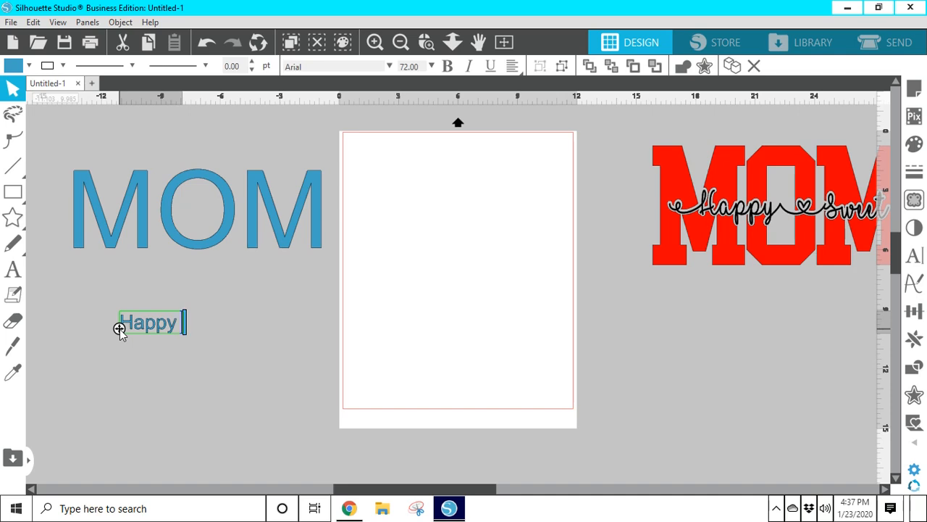
type("Swee")
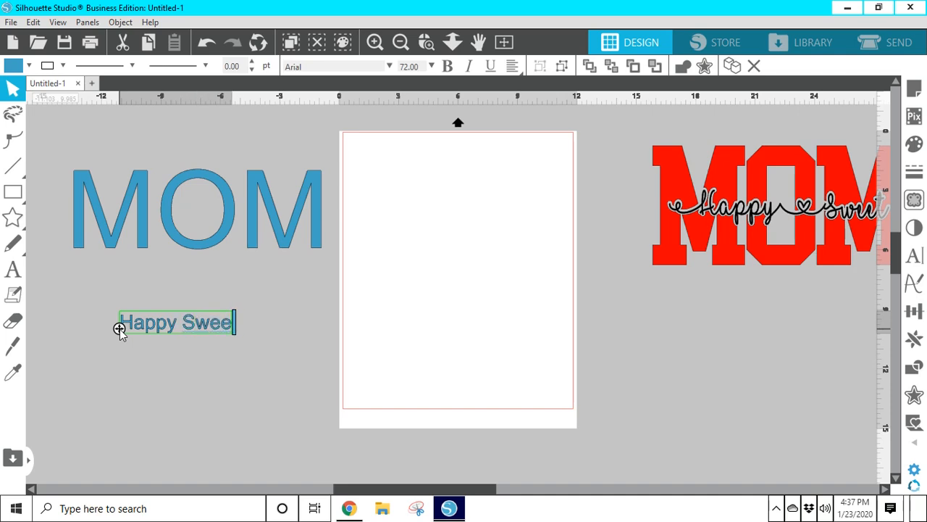
type("t")
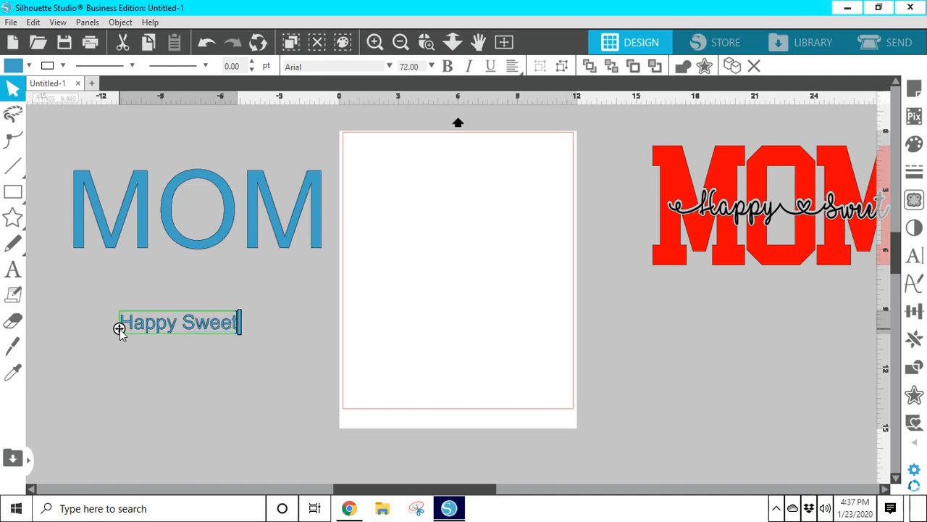
left_click(275, 419)
Step: Delete the finished sample design right of the page
left_click(655, 174)
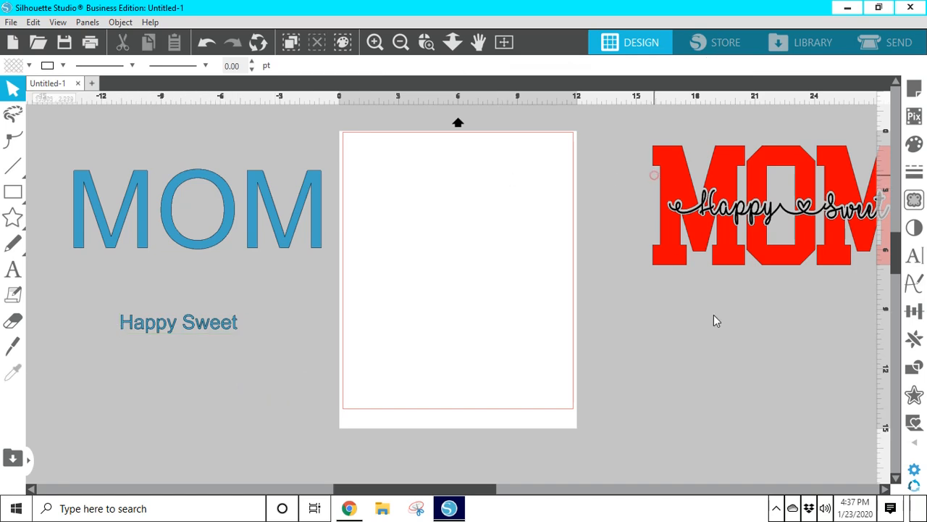
left_click_drag(714, 316, 765, 287)
key("Delete")
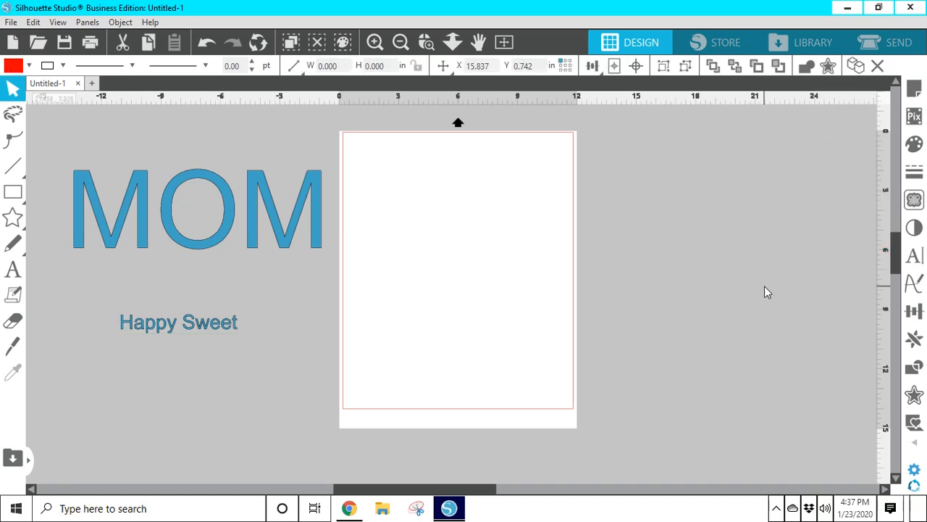
Step: Set both the fill colour and the line colour of the MOM text to red
left_click(308, 225)
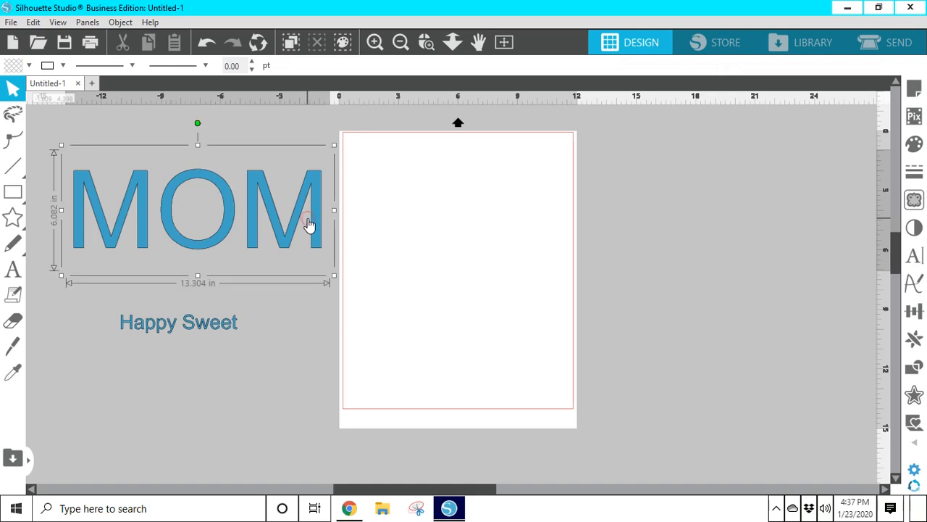
left_click(29, 65)
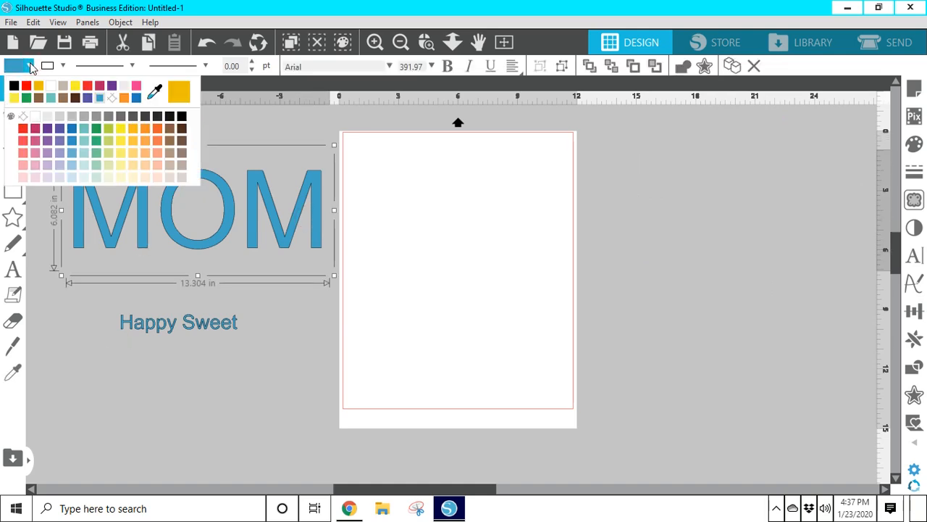
left_click(26, 86)
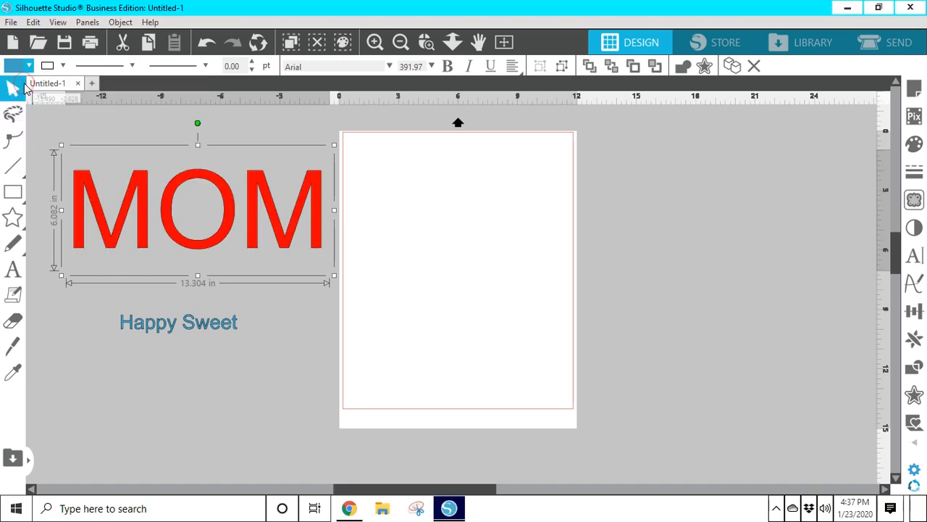
left_click(66, 65)
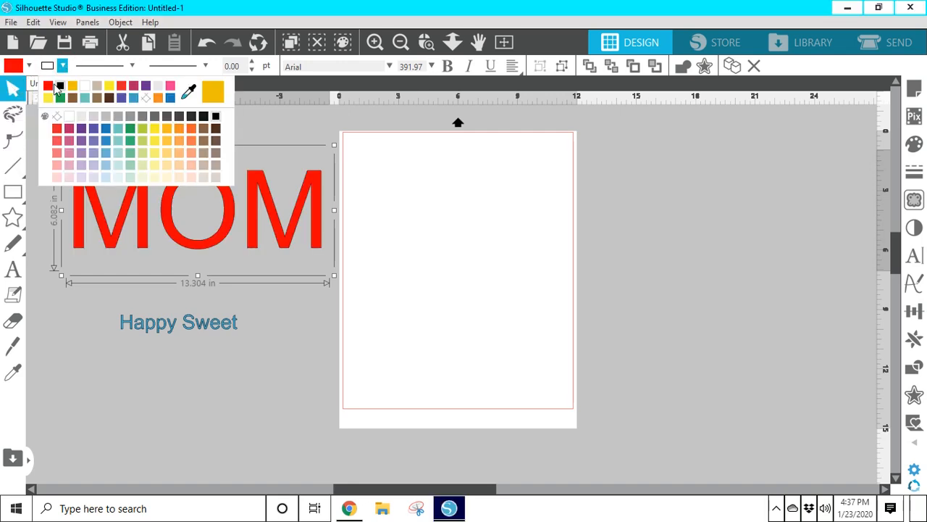
left_click(50, 89)
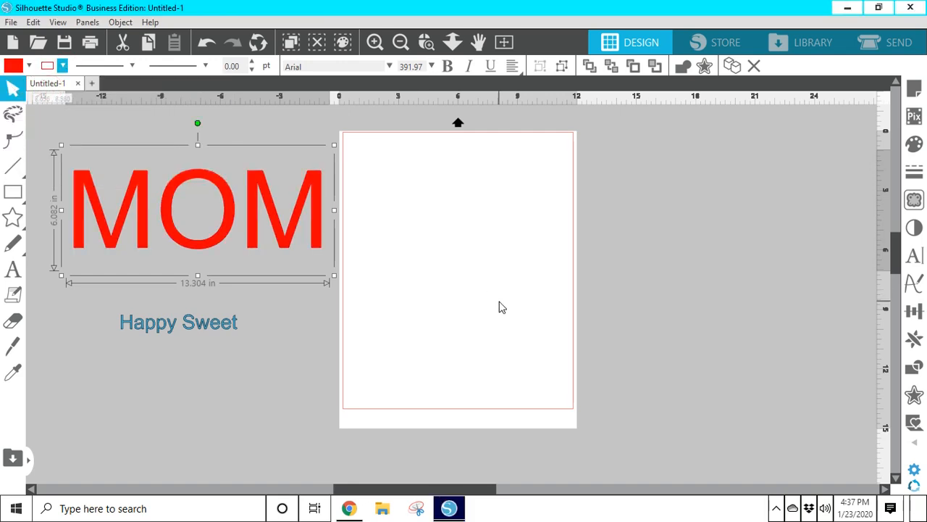
Step: Change the MOM text's font to College Block and reduce its character spacing to 90%
left_click(915, 257)
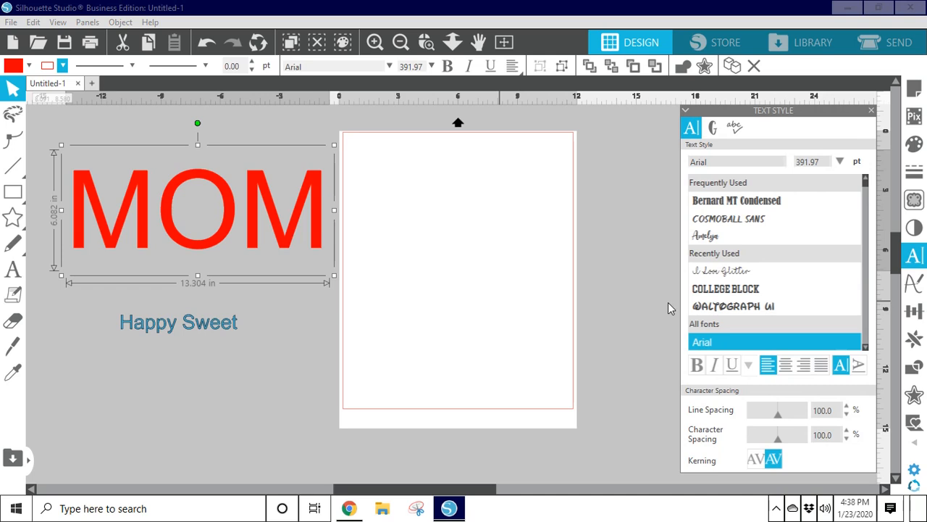
left_click(733, 297)
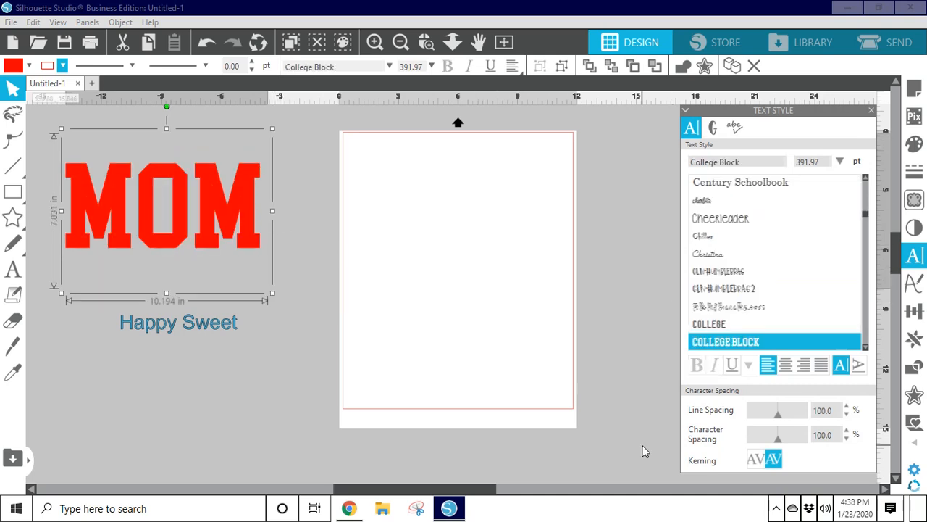
left_click(847, 438)
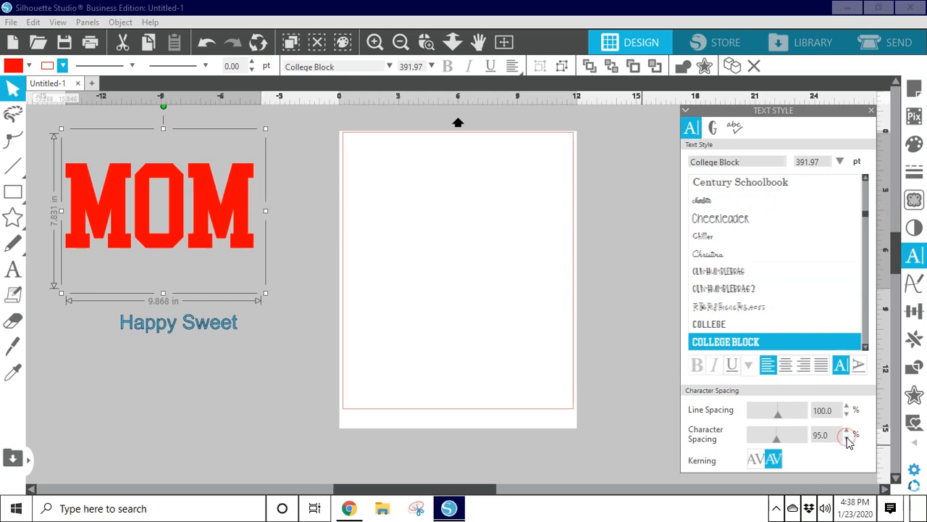
left_click(847, 439)
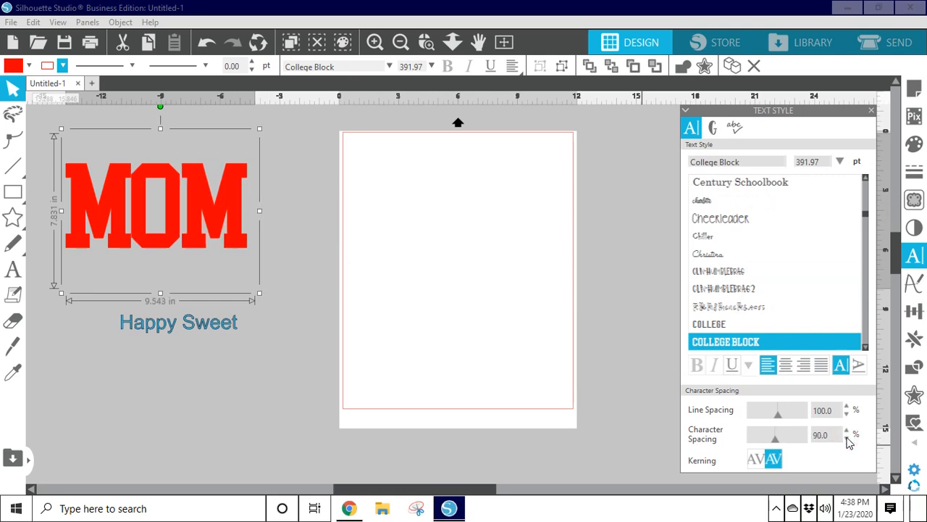
left_click(372, 327)
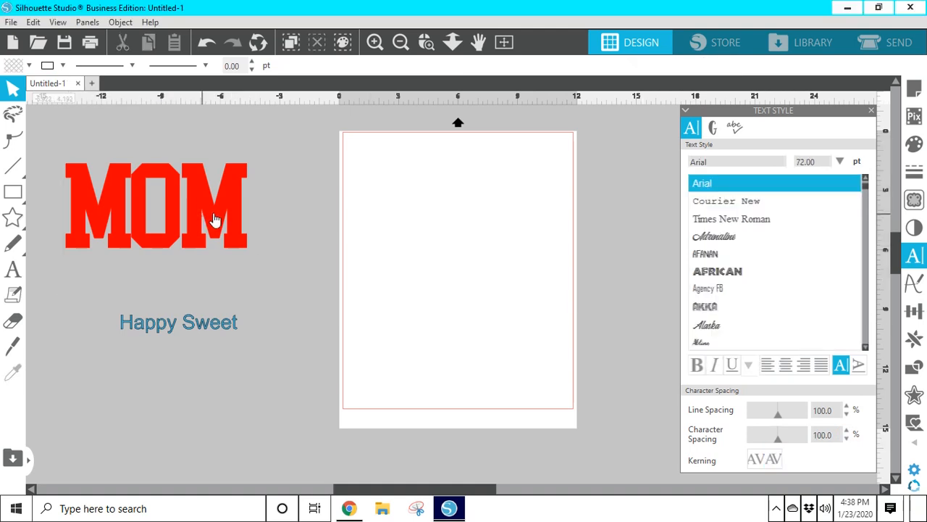
Step: Shift the MOM text slightly to the right and ungroup it into individual letters
left_click_drag(214, 216, 230, 212)
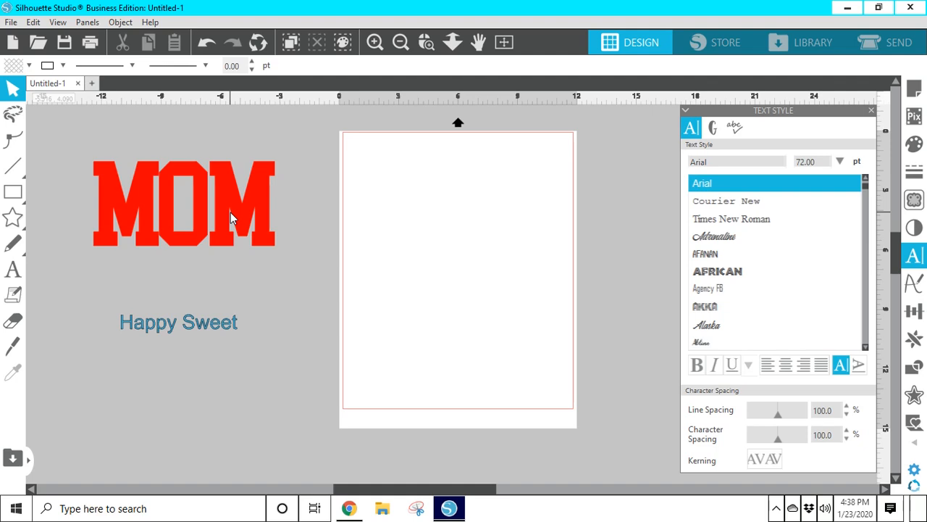
right_click(230, 212)
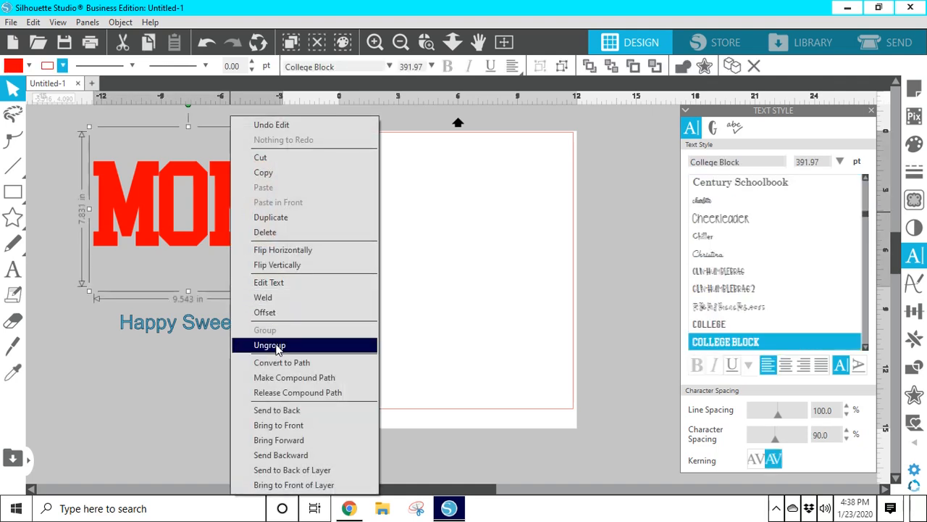
left_click(276, 346)
left_click(275, 344)
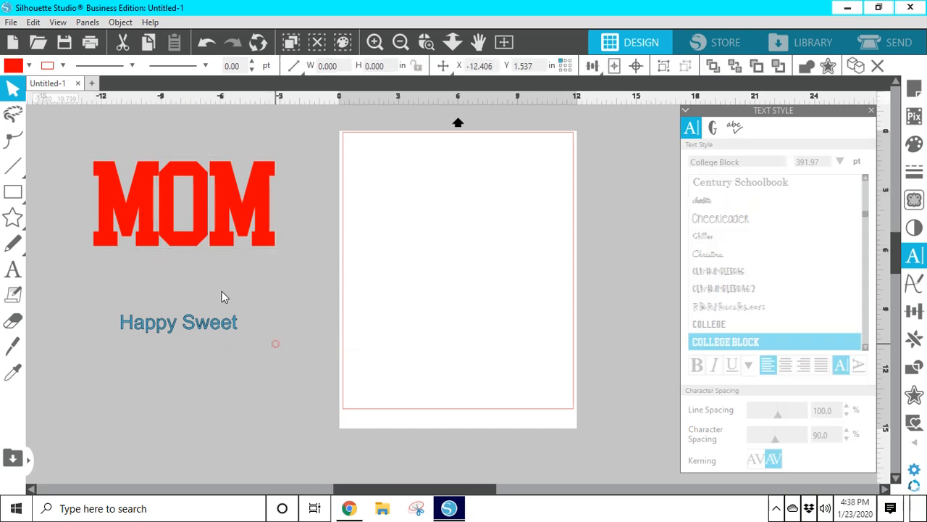
left_click(192, 248)
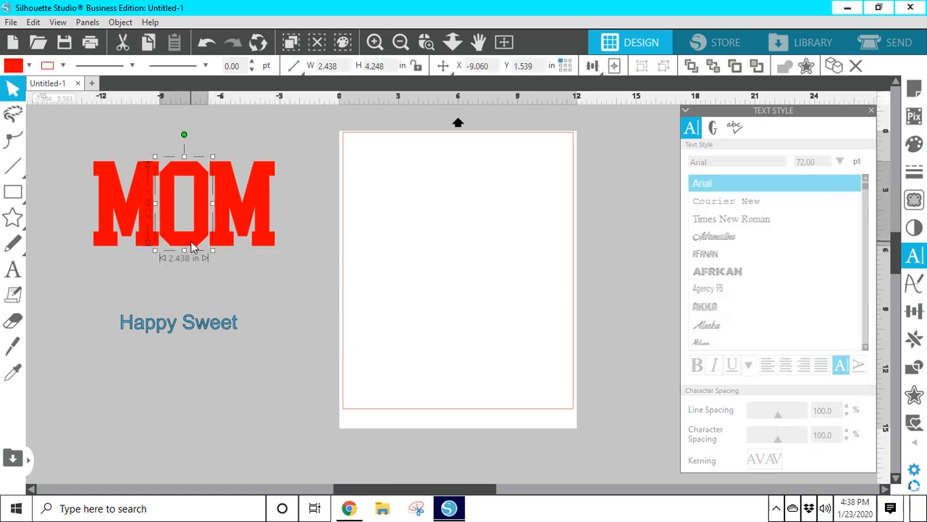
left_click(236, 249)
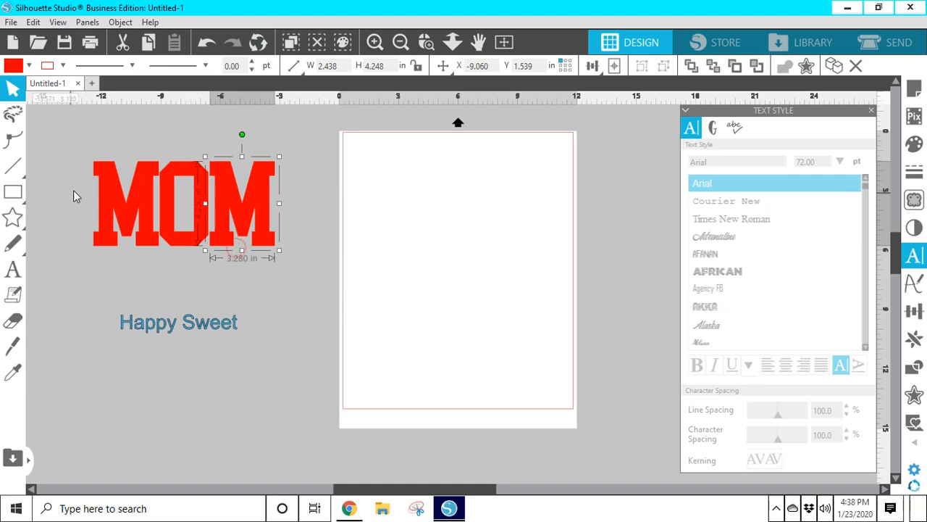
Step: Group the three red MOM letters into one object
left_click_drag(74, 189, 267, 269)
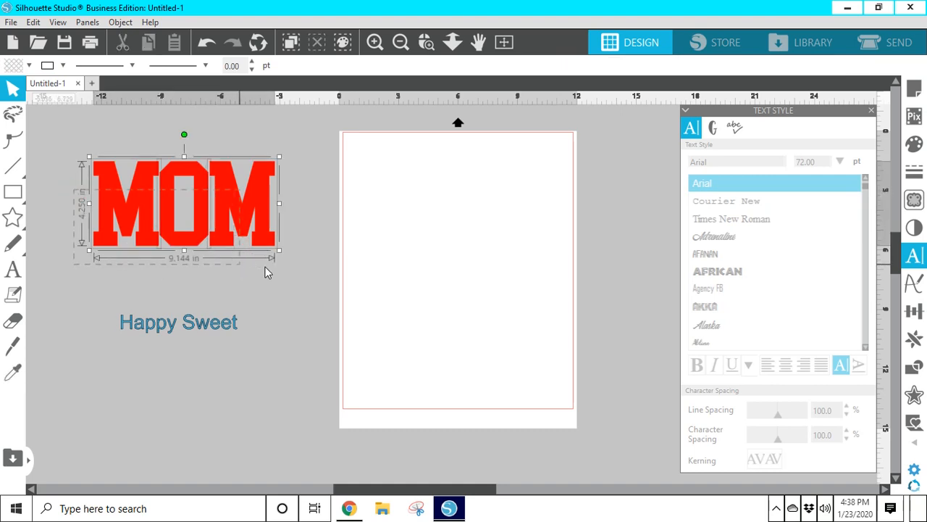
right_click(245, 218)
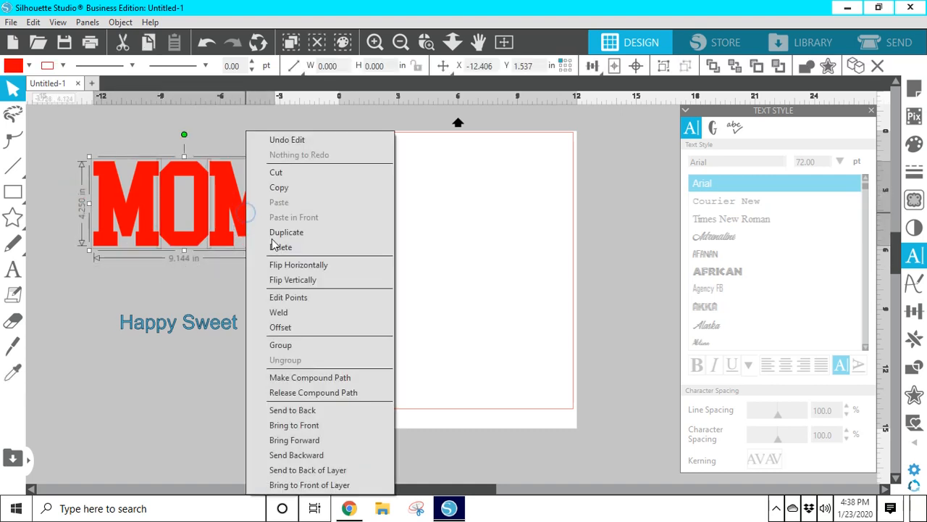
left_click(302, 344)
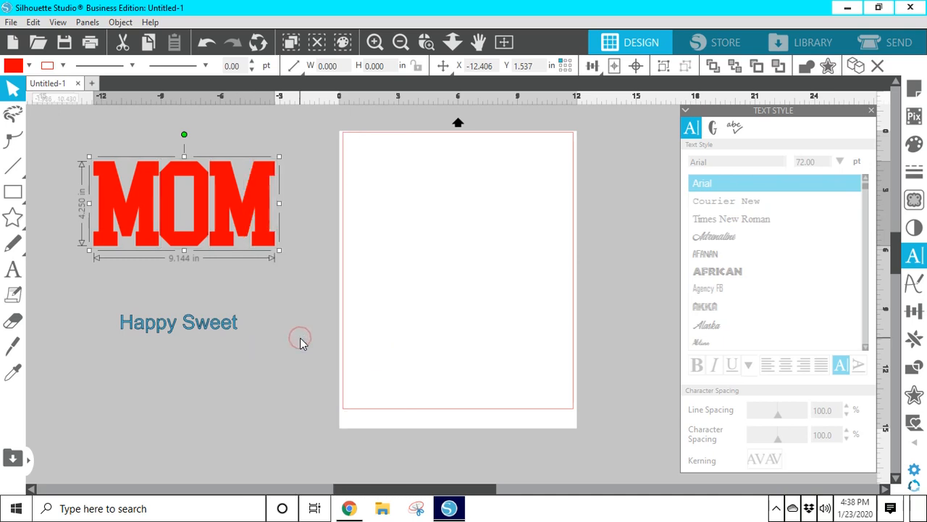
left_click(300, 344)
Step: Set the fill colour of the Happy Sweet text to black
left_click(236, 335)
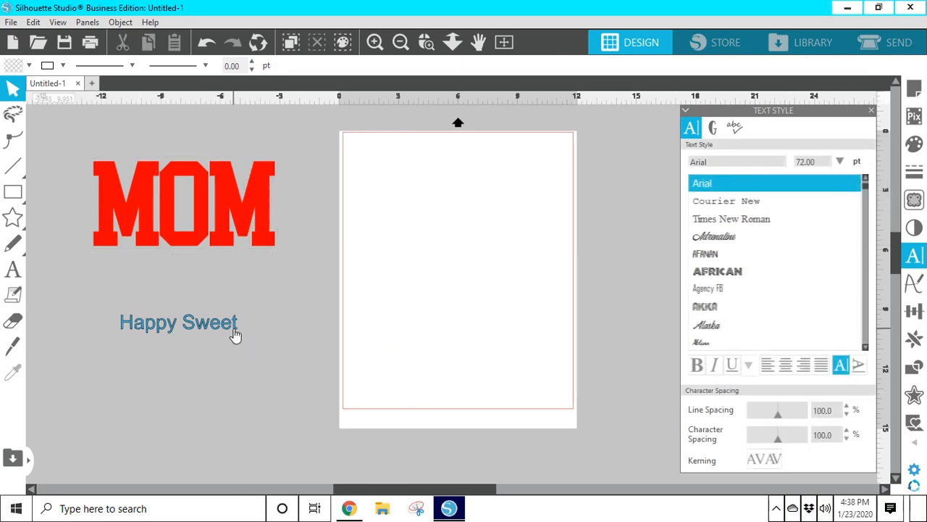
left_click(27, 70)
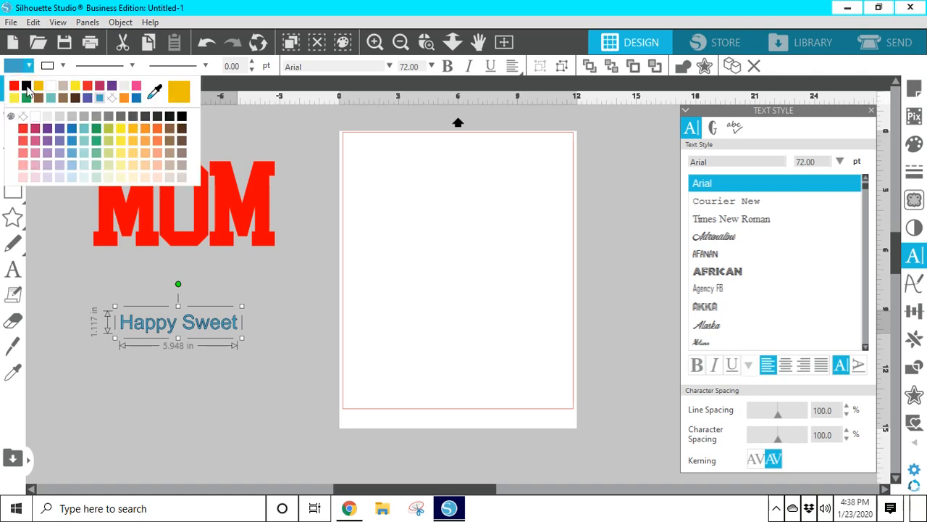
left_click(27, 87)
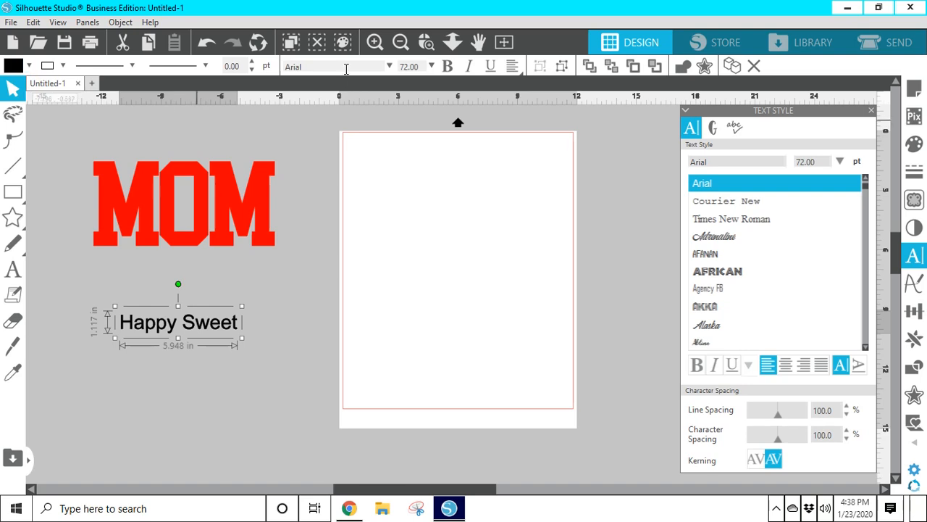
Step: Change the Happy Sweet text's font to I Love Glitter and enlarge it to about 11.4 in wide
left_click_drag(223, 70, 211, 74)
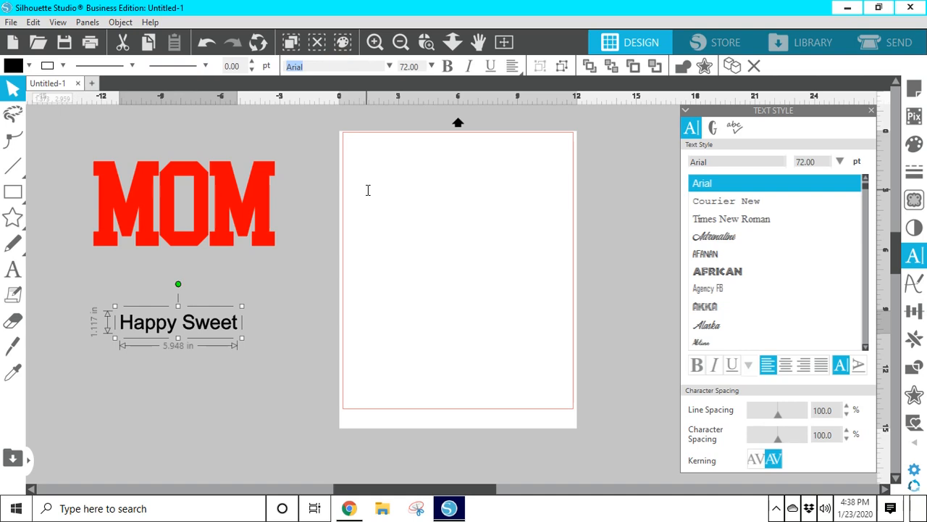
type("i Love Glitter")
key("Return")
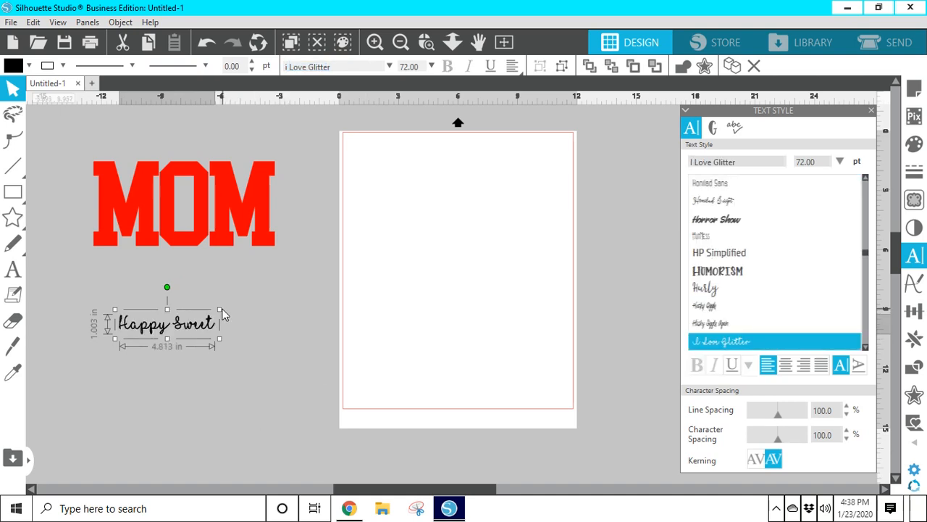
left_click_drag(221, 310, 323, 324)
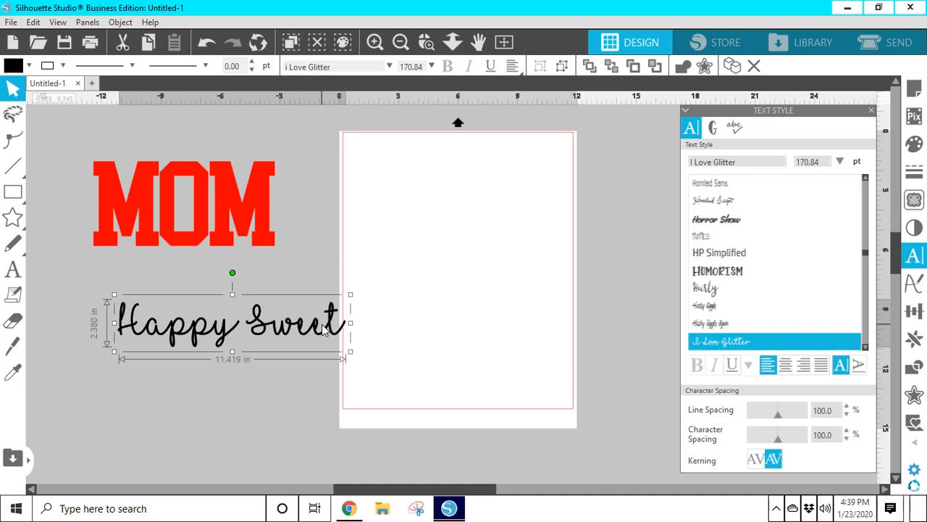
Step: Replace the space between Happy and Sweet with the font's connecting heart glyph (LOW LINE)
double_click(324, 330)
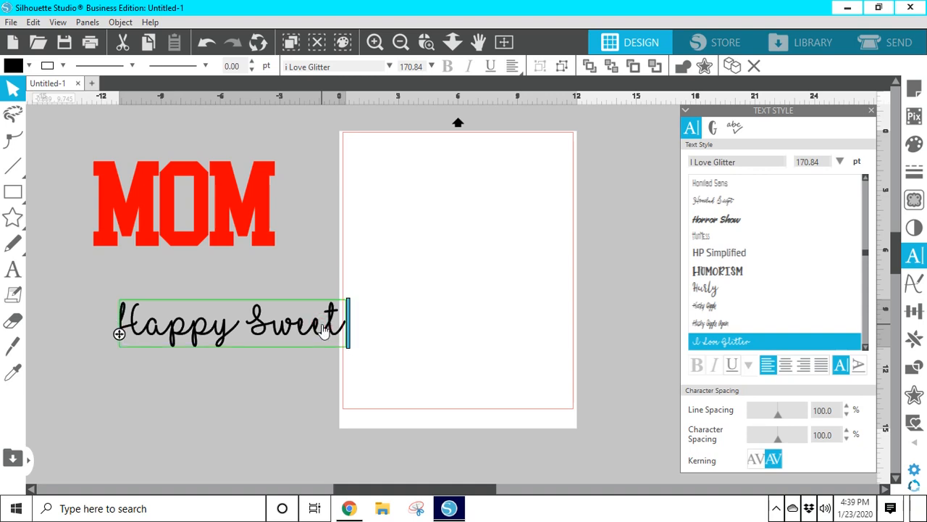
left_click(713, 129)
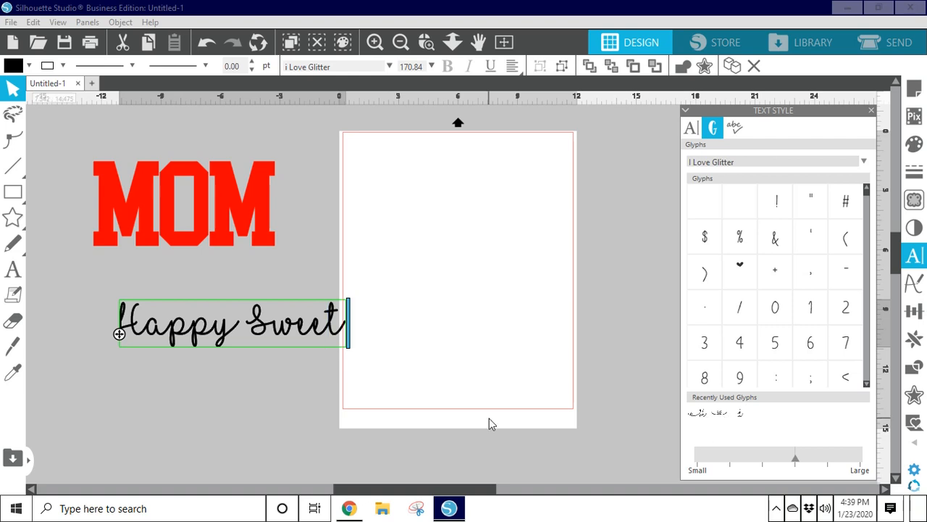
left_click(247, 324)
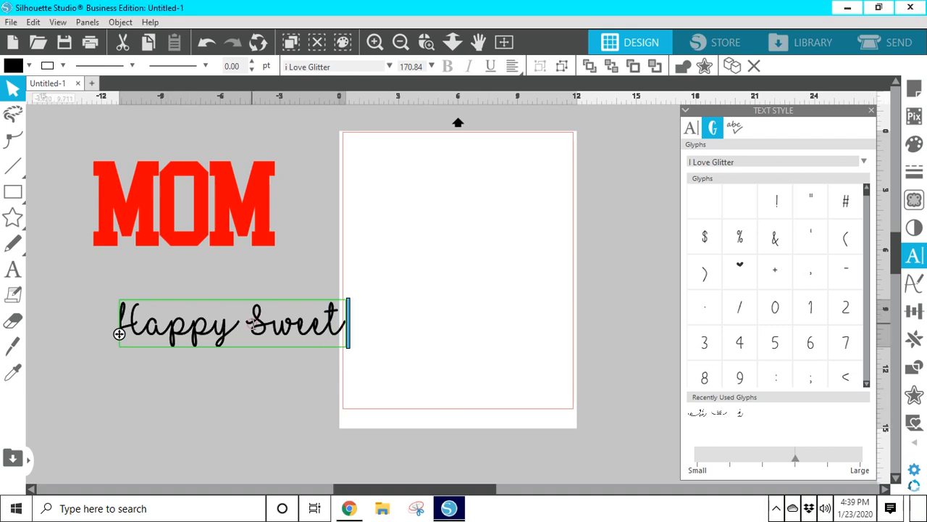
key("BackSpace")
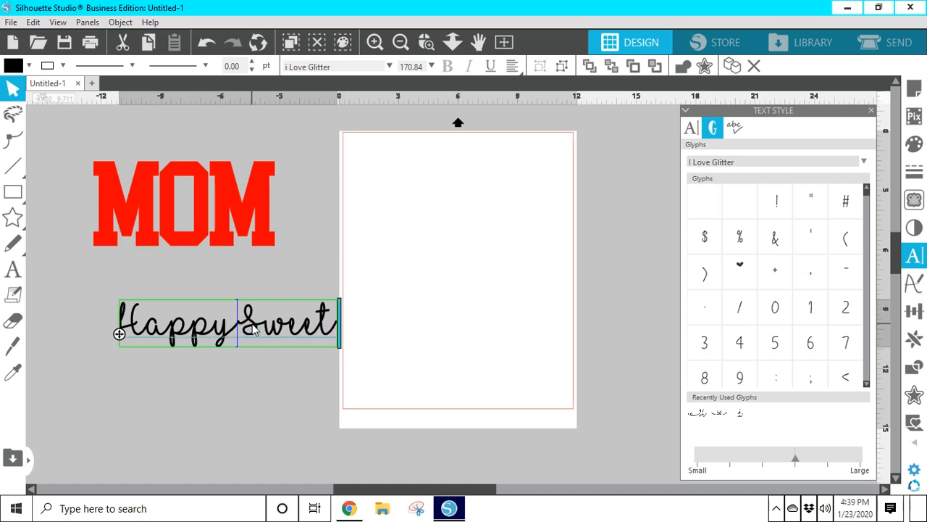
double_click(721, 415)
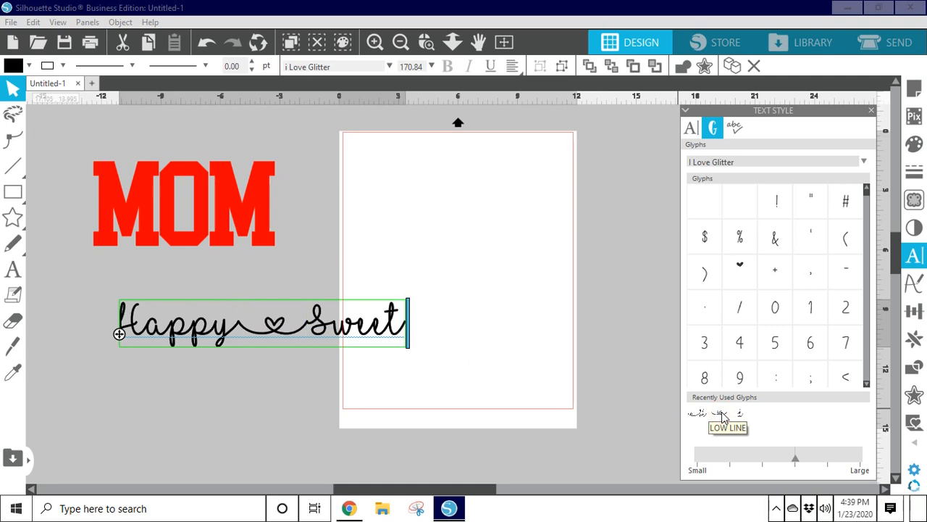
Step: Replace the capital H of Happy with the font's alternate H glyph that has a long leading swash
left_click(146, 326)
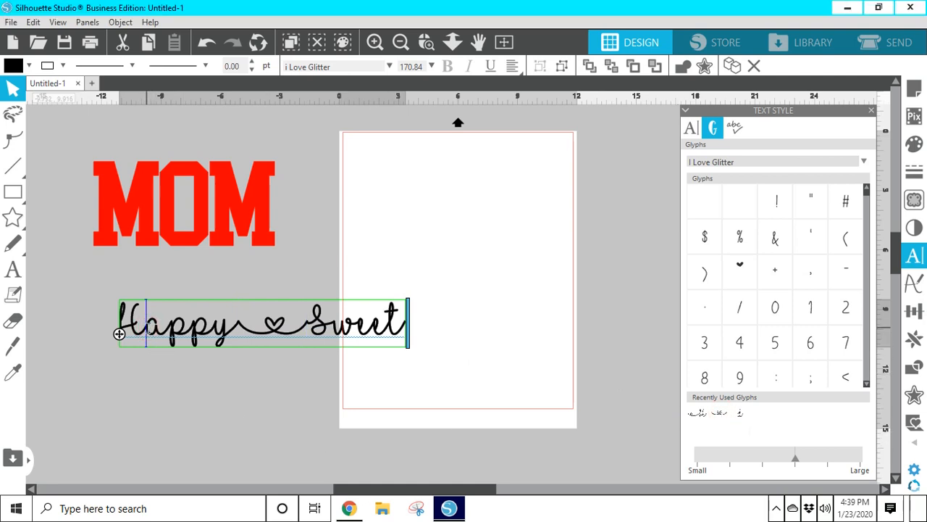
key("BackSpace")
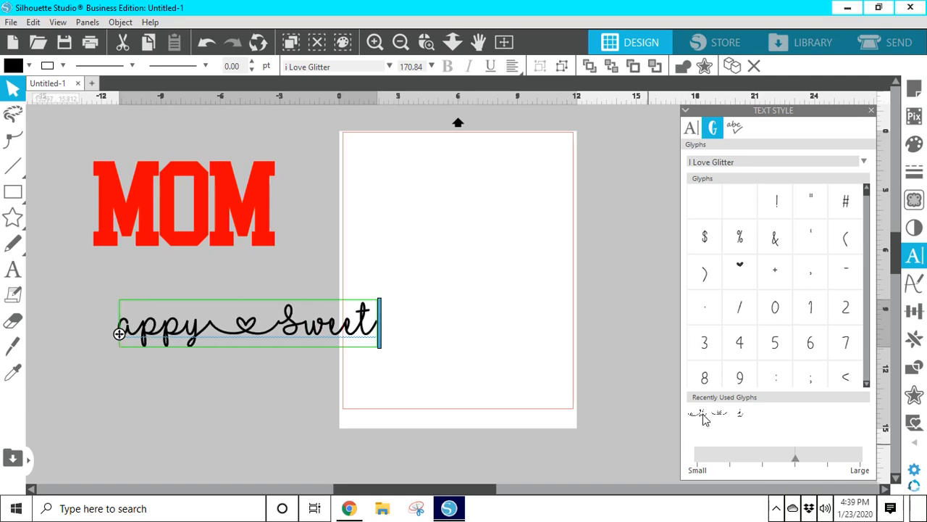
left_click(705, 421)
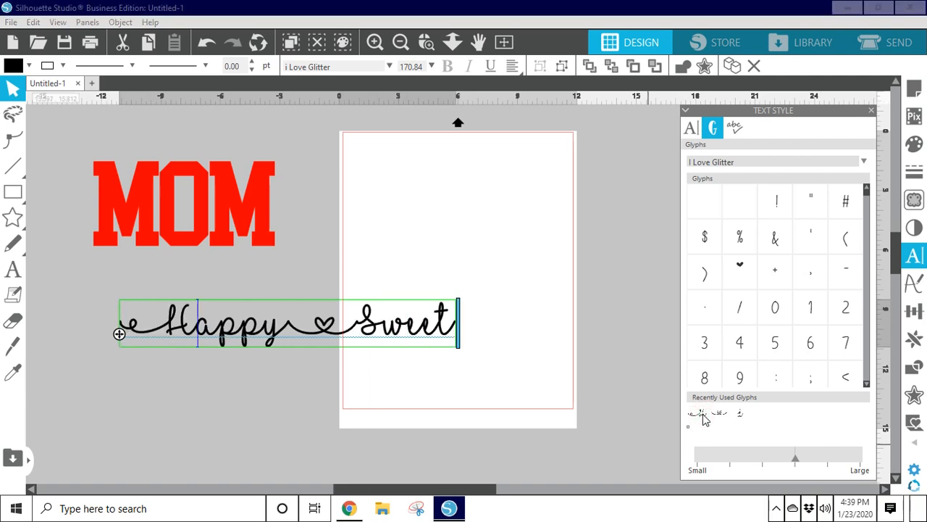
left_click(288, 397)
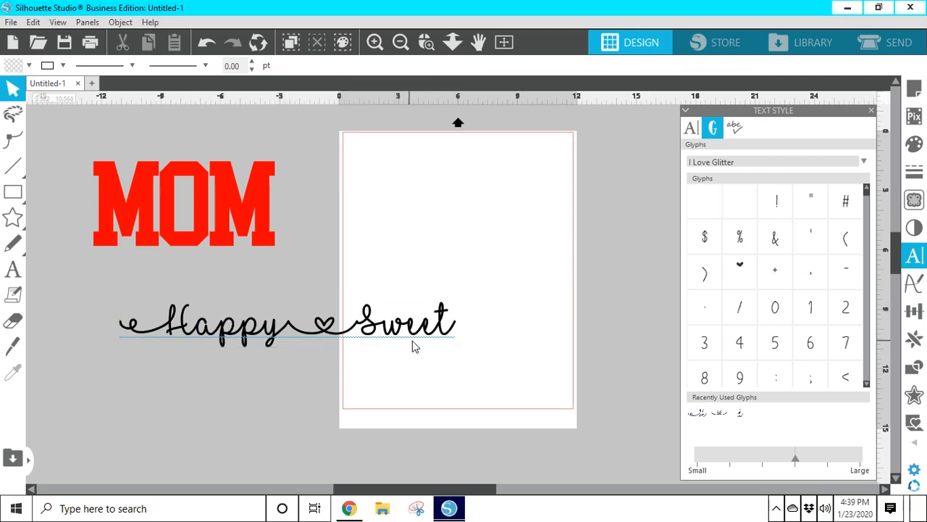
Step: Place the Happy Sweet script below the MOM letters and narrow it to about 11.5 in wide, keeping its height
left_click_drag(144, 328, 346, 370)
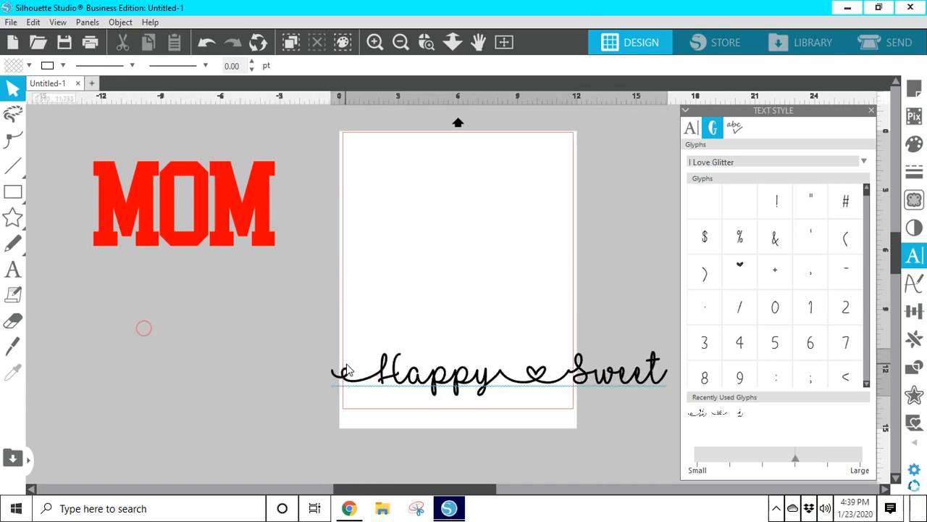
left_click_drag(437, 393, 186, 349)
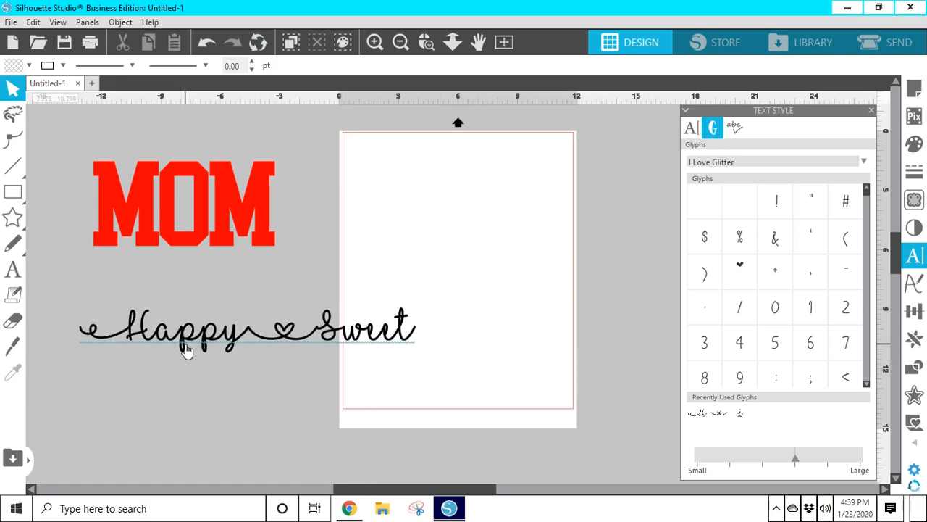
left_click(408, 334)
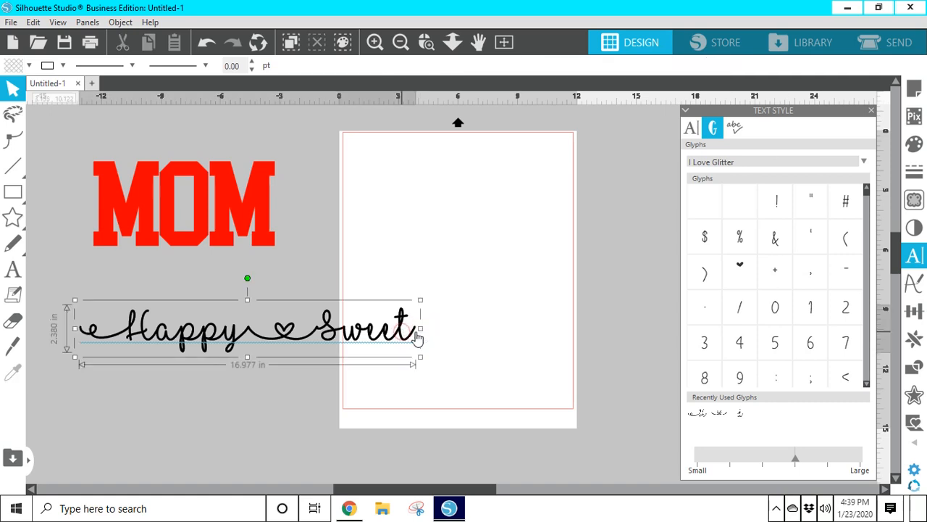
left_click_drag(420, 329, 314, 327)
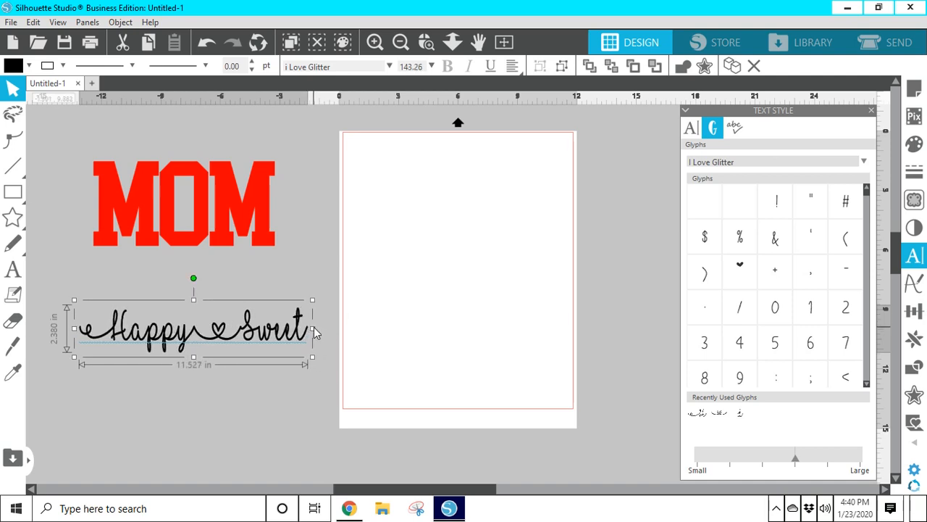
Step: Ungroup the Happy Sweet script into single letters and group the letters of Sweet
right_click(287, 333)
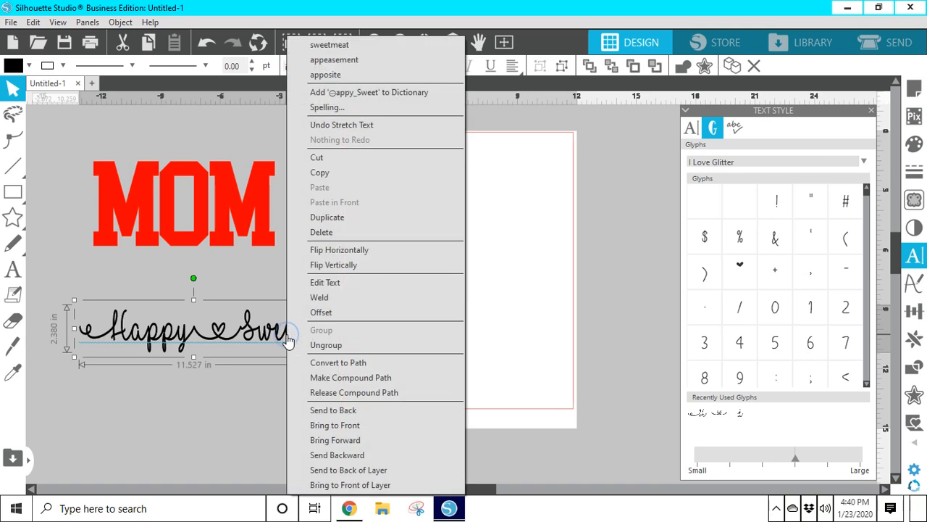
left_click(324, 343)
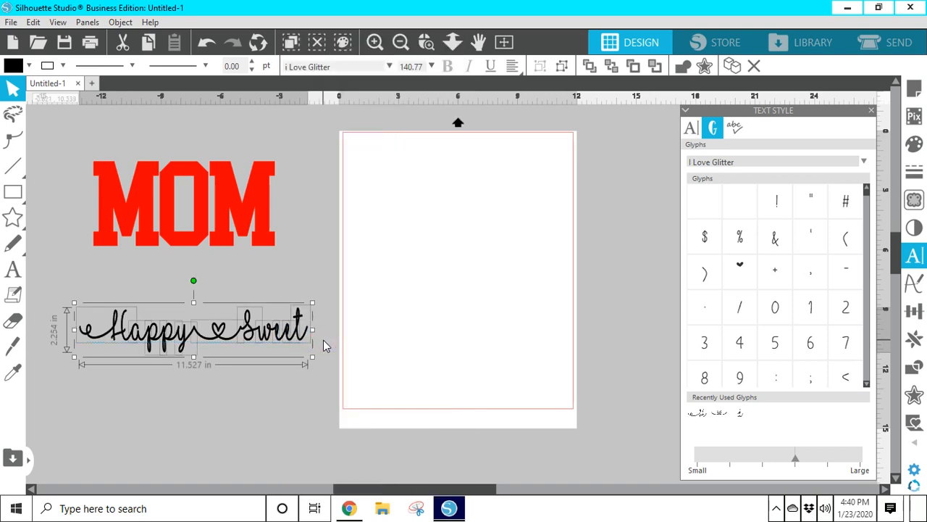
left_click(322, 330)
left_click_drag(318, 300, 247, 349)
right_click(261, 340)
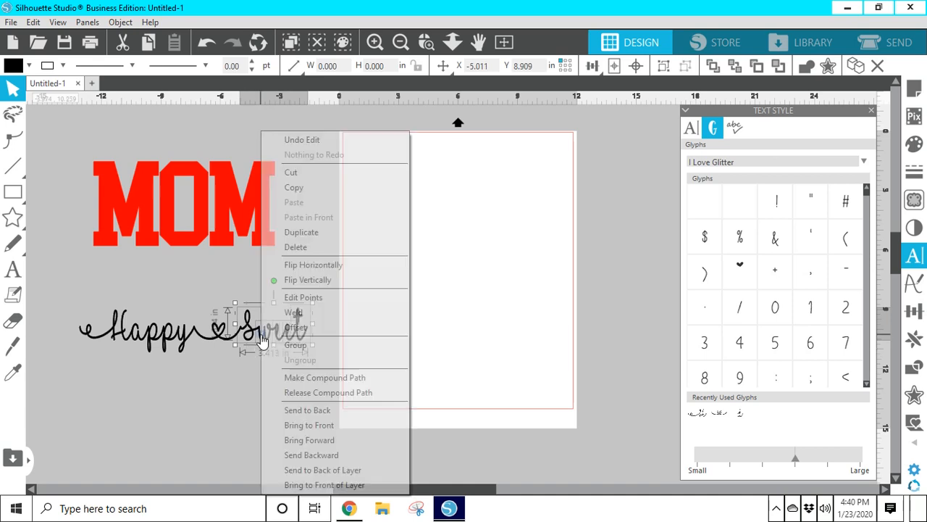
left_click(290, 345)
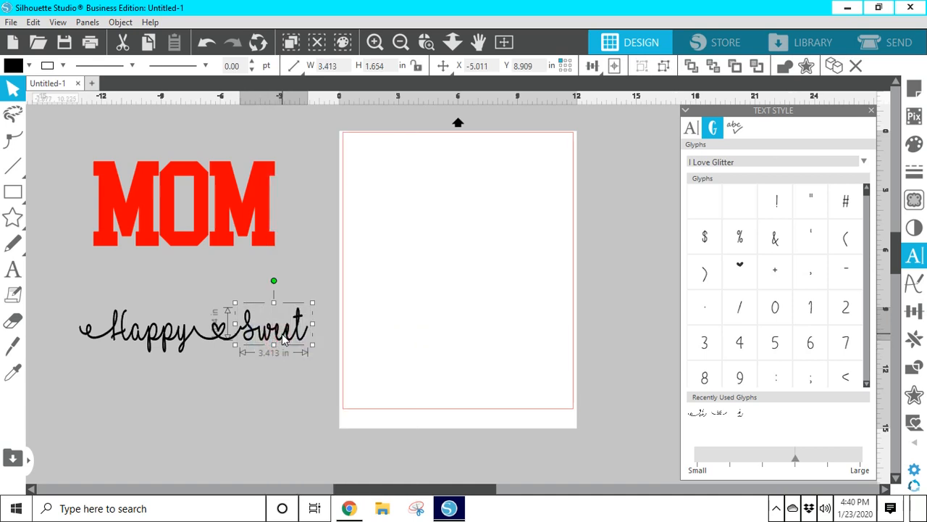
Step: Nudge the word Sweet slightly down and rotate it a little so it joins the heart's tail
left_click_drag(283, 334, 285, 341)
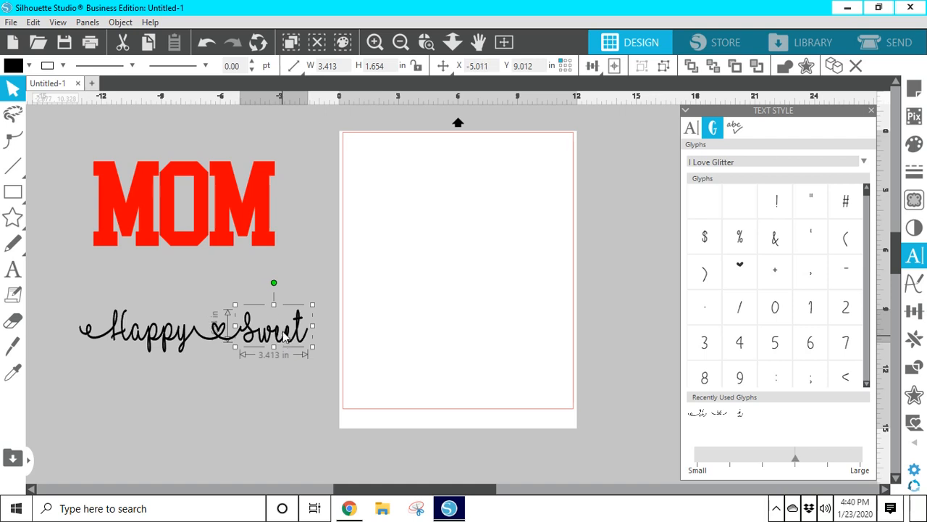
left_click_drag(275, 287, 273, 283)
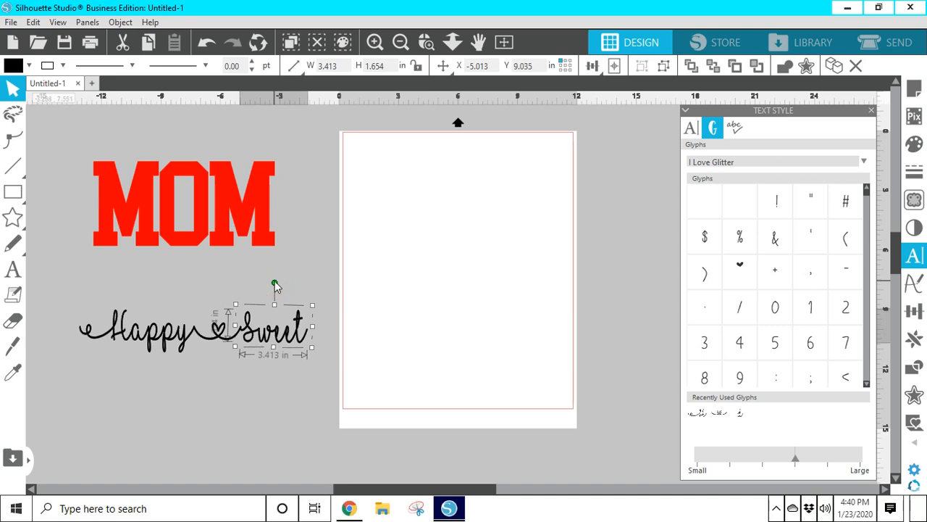
left_click_drag(277, 345, 277, 345)
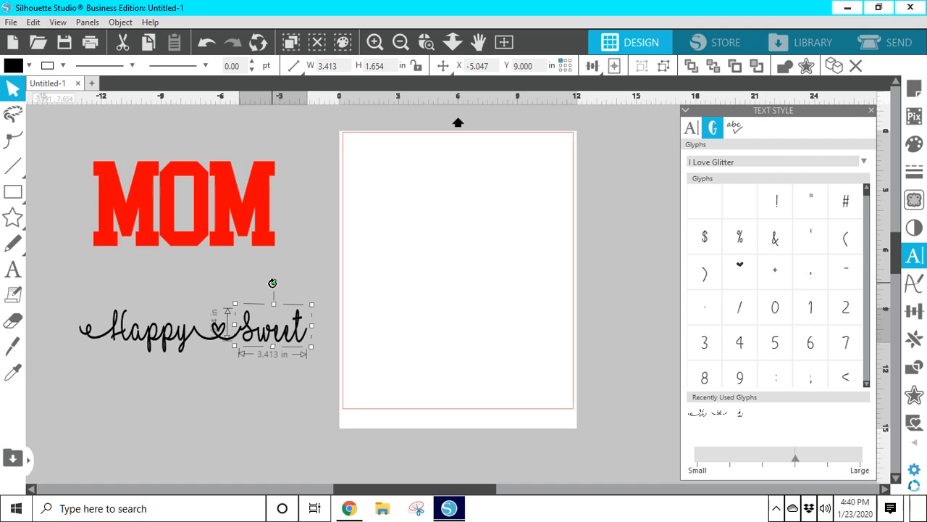
left_click(288, 409)
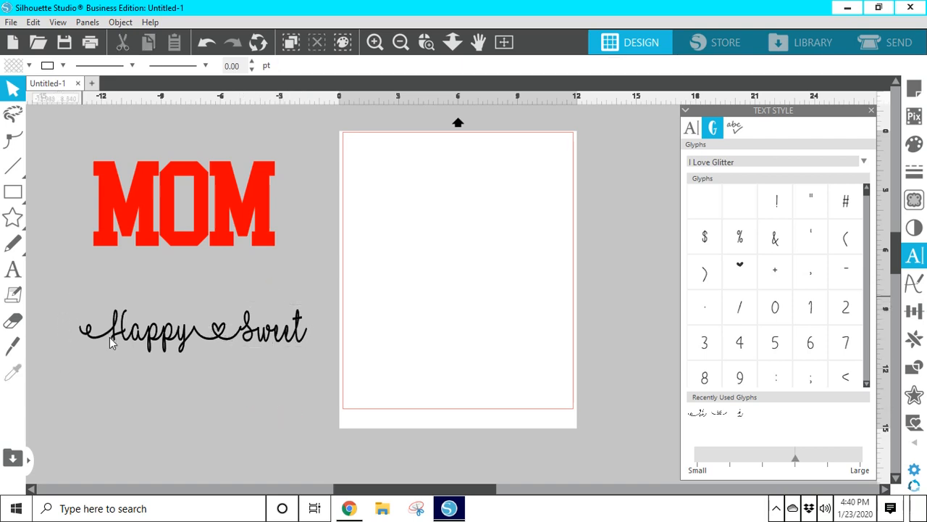
left_click_drag(109, 337, 209, 51)
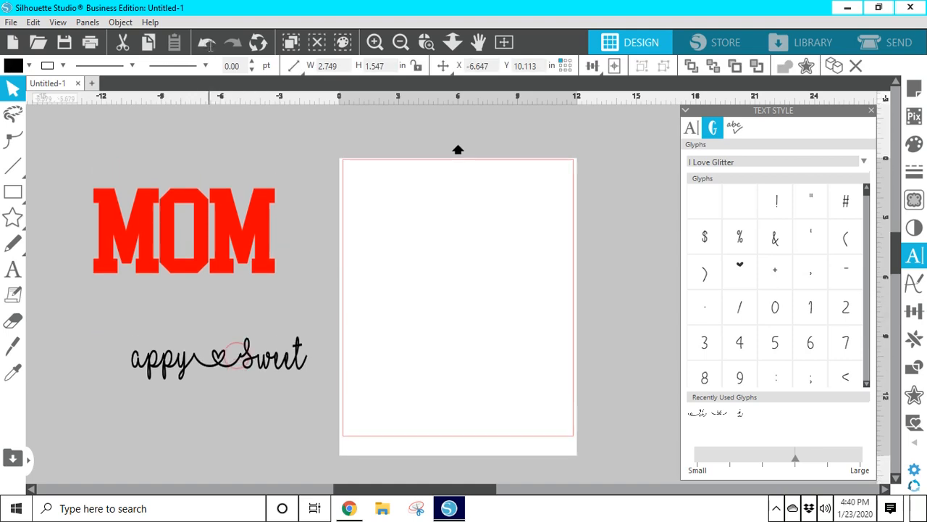
left_click(209, 50)
left_click(211, 51)
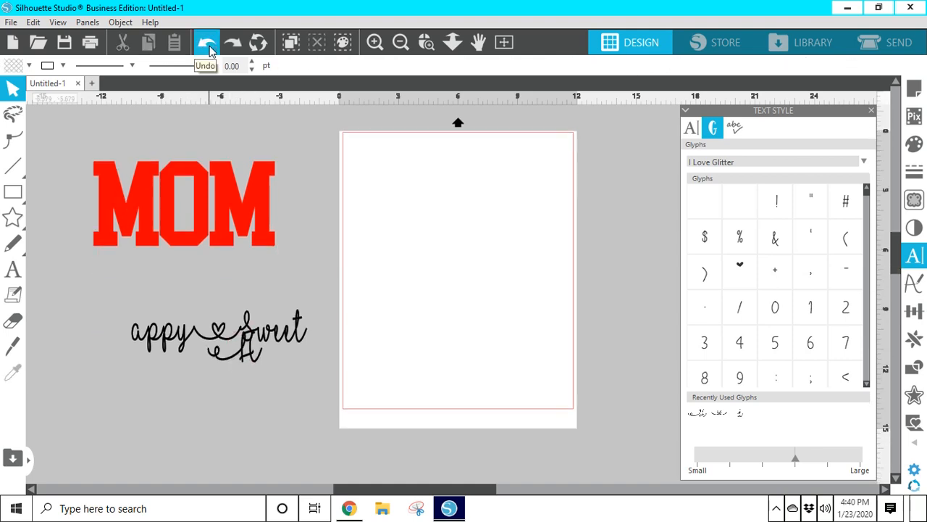
left_click(210, 51)
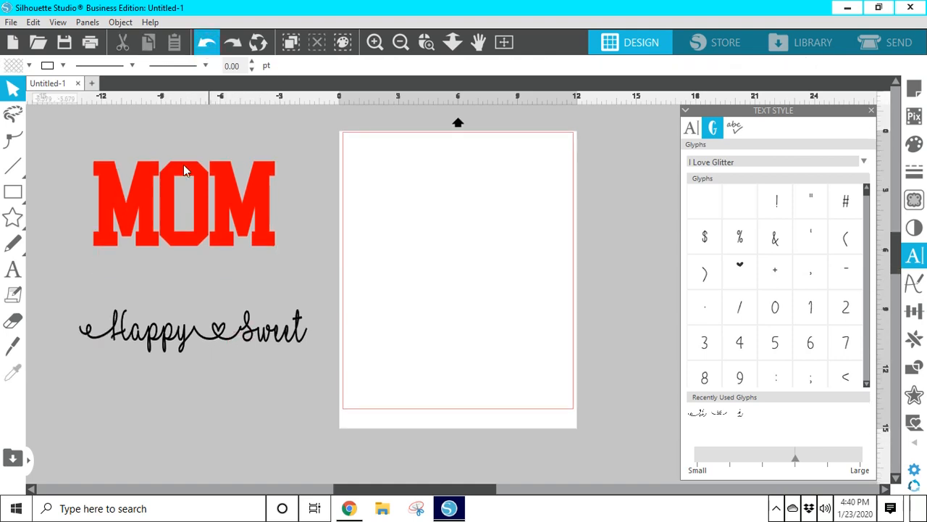
Step: Group all the pieces of the Happy Sweet script, including the swash and heart, into one object
left_click(139, 361)
left_click_drag(75, 291, 308, 385)
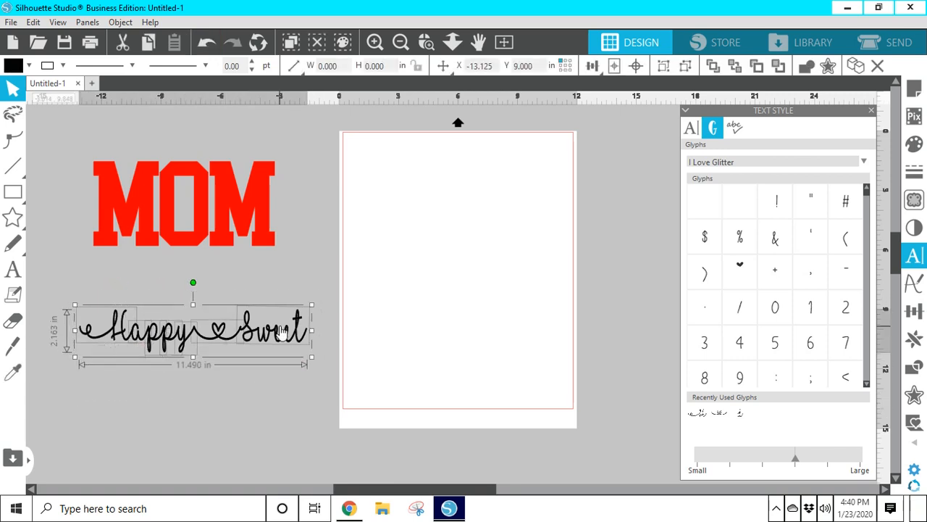
right_click(281, 331)
left_click(319, 329)
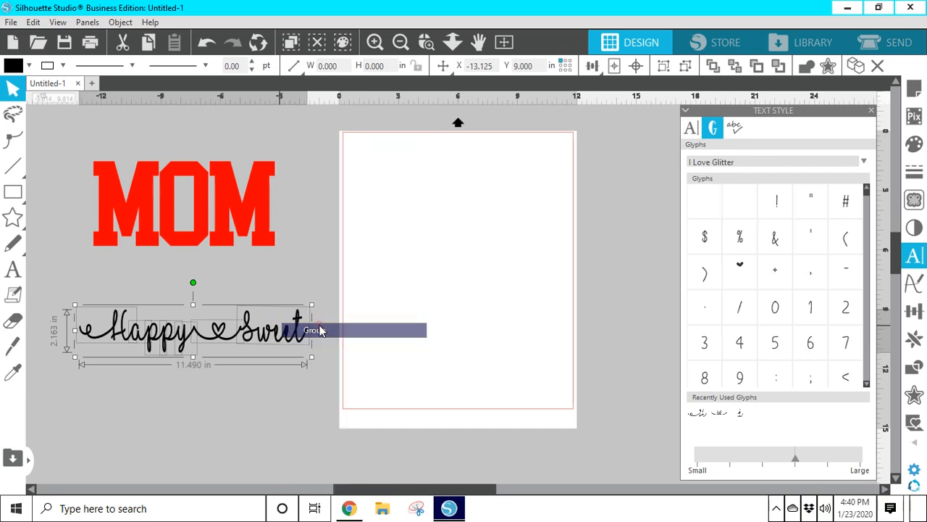
Step: Enlarge the MOM letters proportionally to about 11.7 by 5.44 in and place them just above the Happy Sweet script
left_click(267, 209)
left_click_drag(279, 156, 338, 153)
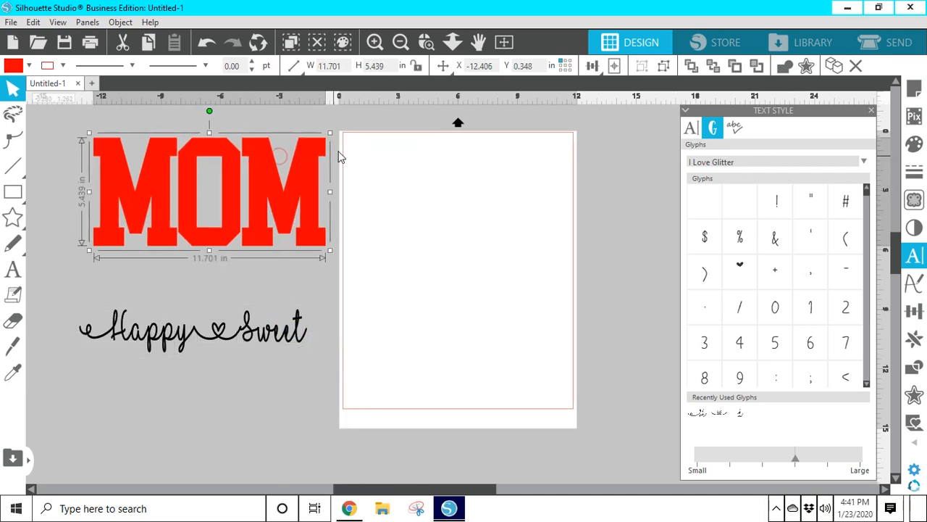
left_click_drag(303, 217, 313, 241)
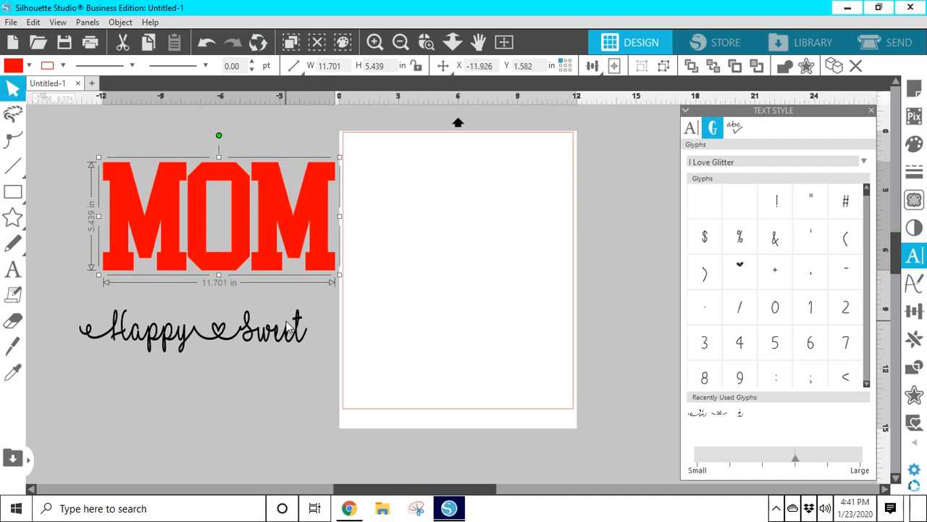
Step: Place the Happy Sweet script across the middle of the MOM letters and narrow it to about 11 in, keeping its height
left_click_drag(288, 340, 307, 225)
key("Escape")
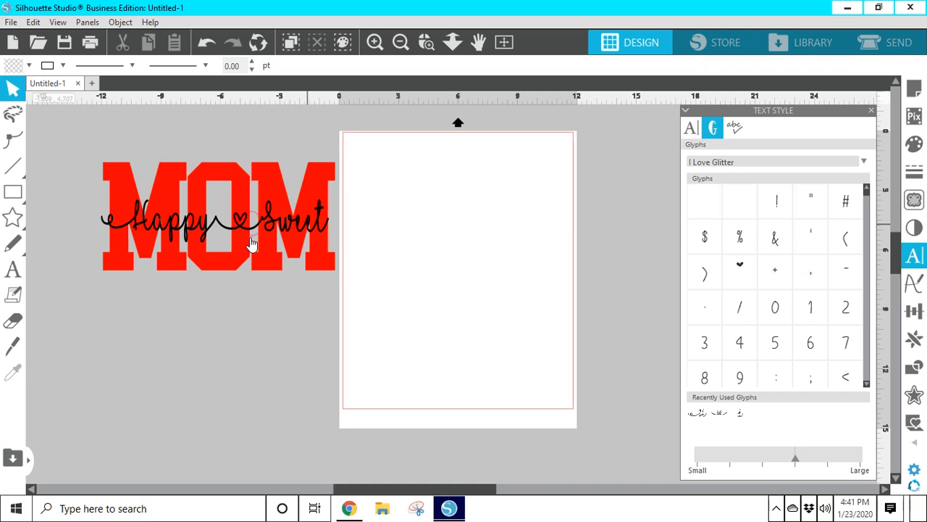
left_click_drag(259, 229, 254, 312)
key("Tab")
left_click(263, 310)
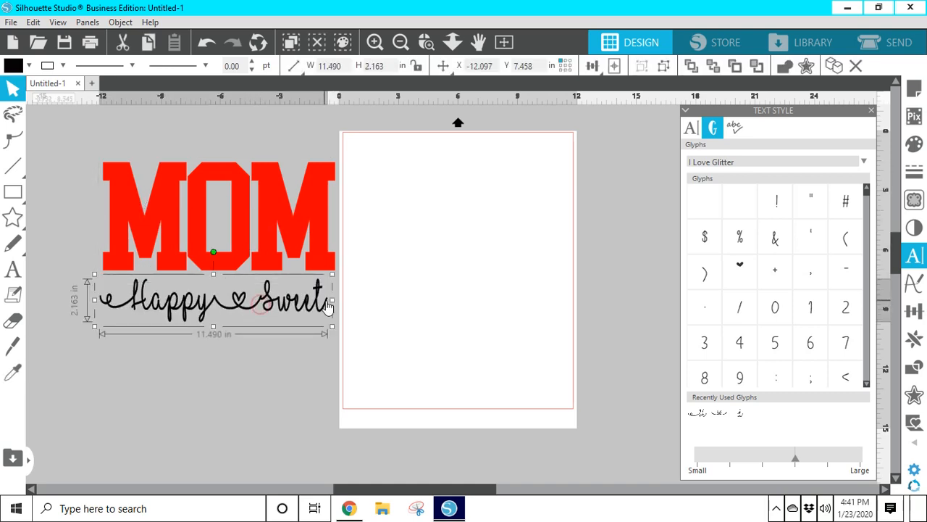
left_click_drag(321, 300, 304, 228)
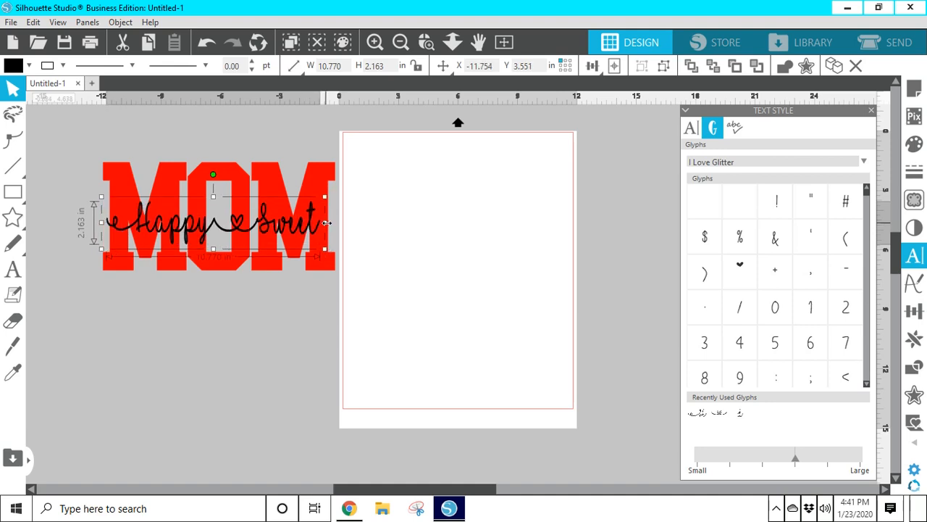
left_click_drag(328, 223, 332, 229)
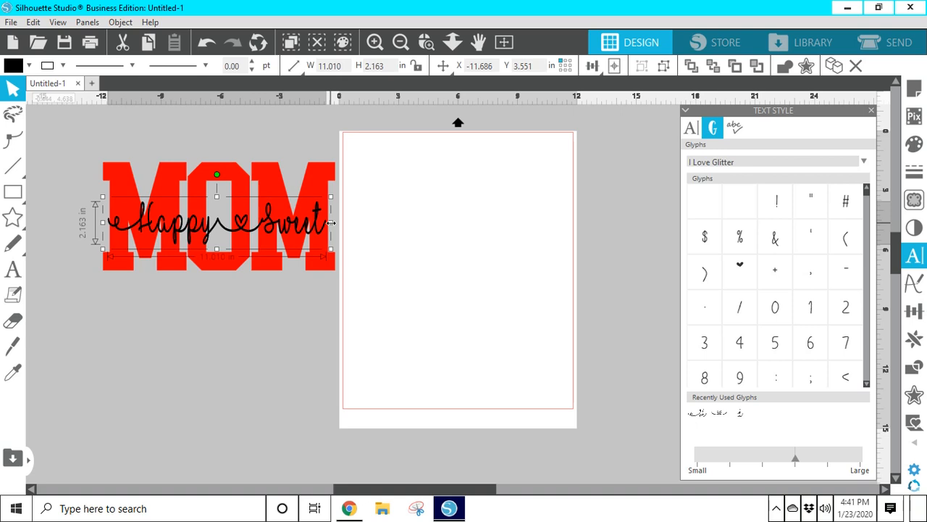
left_click(323, 312)
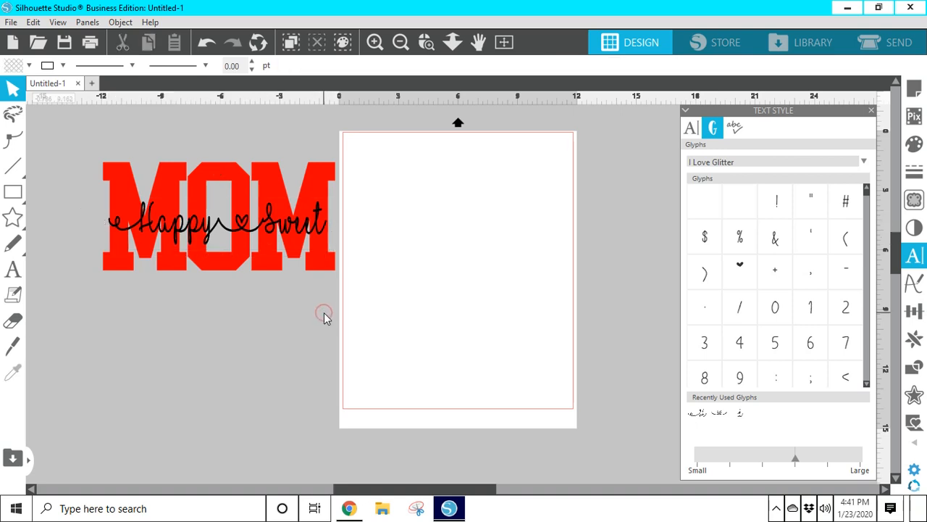
Step: Narrow the Happy Sweet script to about 10.1 in at the same height and center it over the MOM letters
left_click(216, 226)
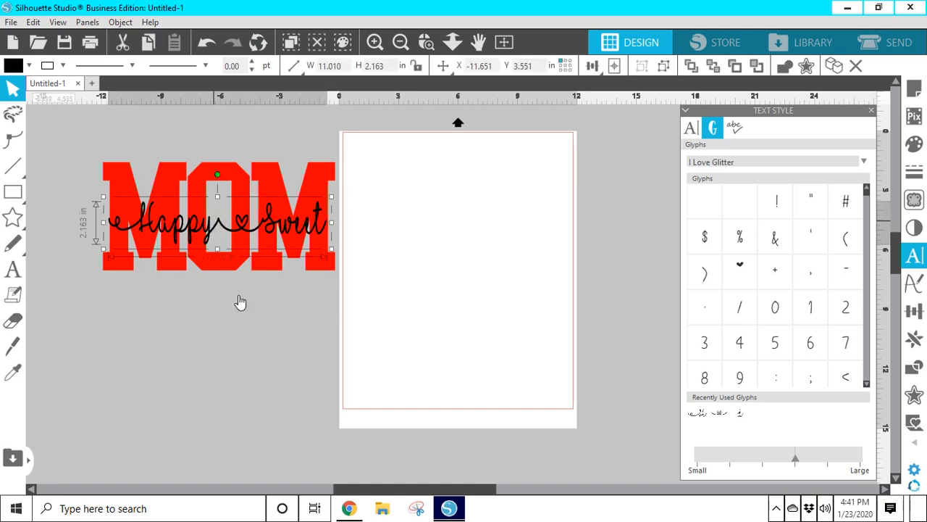
left_click(255, 353)
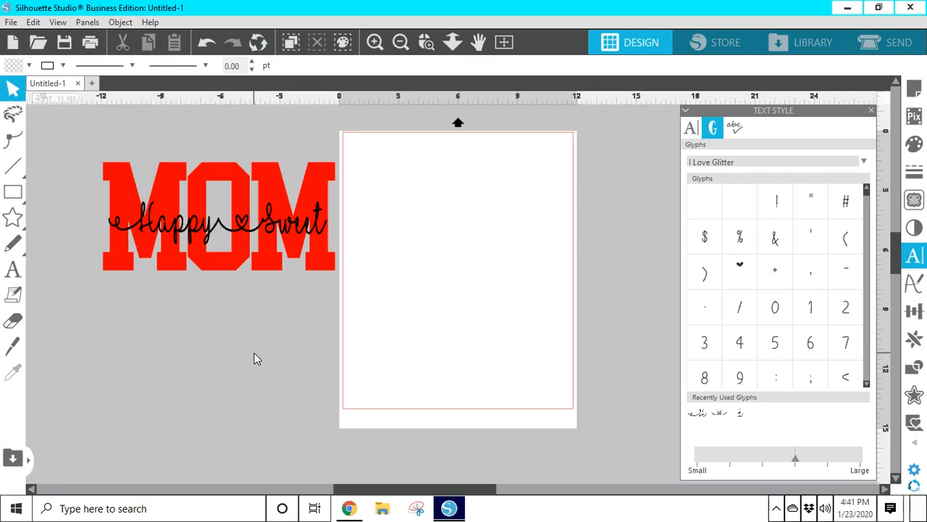
left_click(224, 228)
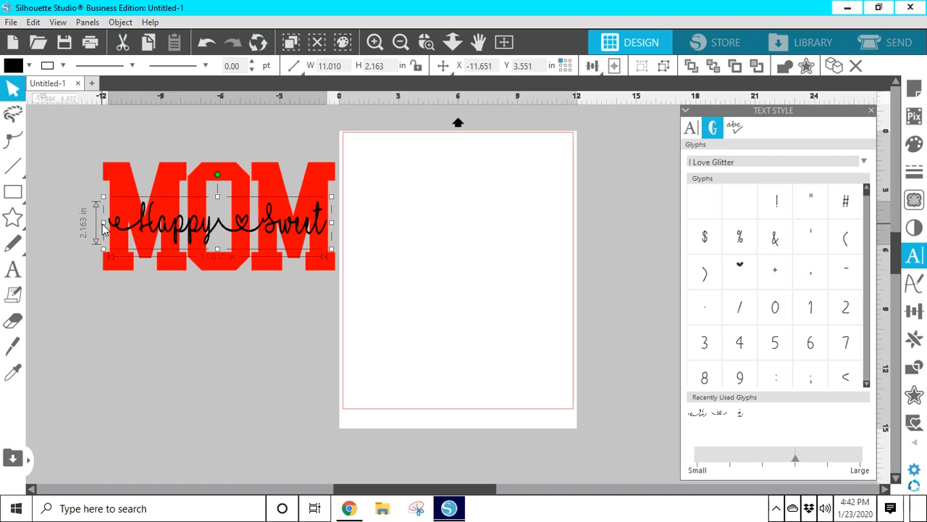
left_click_drag(119, 222, 137, 222)
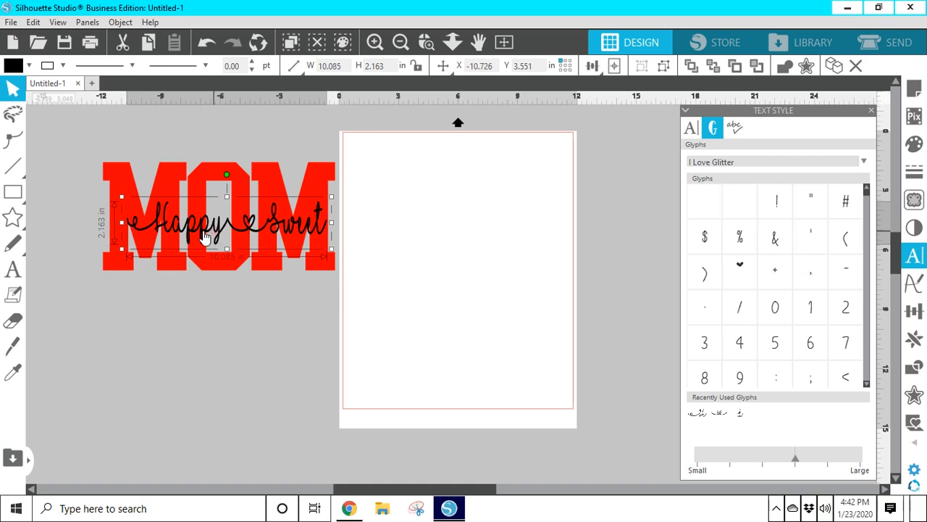
mouse_move(215, 239)
left_mouse_down()
mouse_move(194, 234)
mouse_move(204, 237)
left_mouse_up()
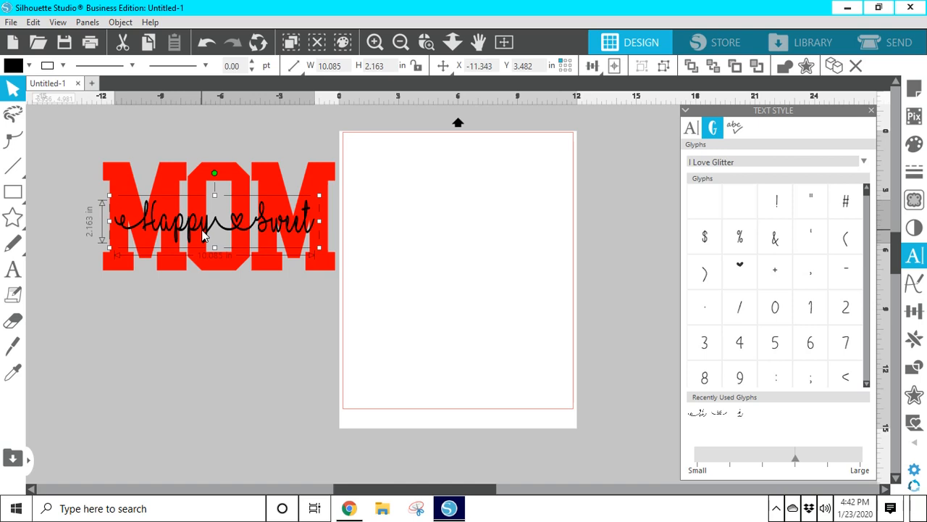
left_click_drag(205, 235, 204, 231)
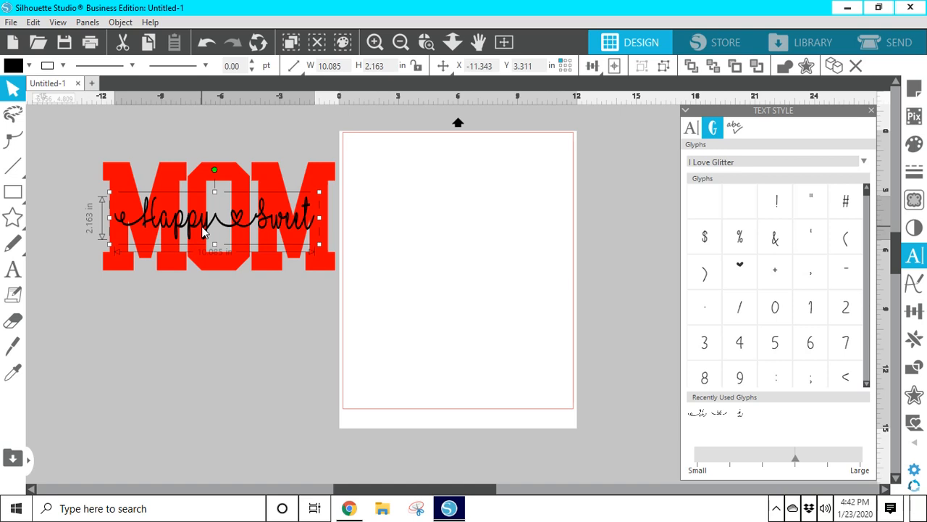
left_click_drag(203, 232, 210, 233)
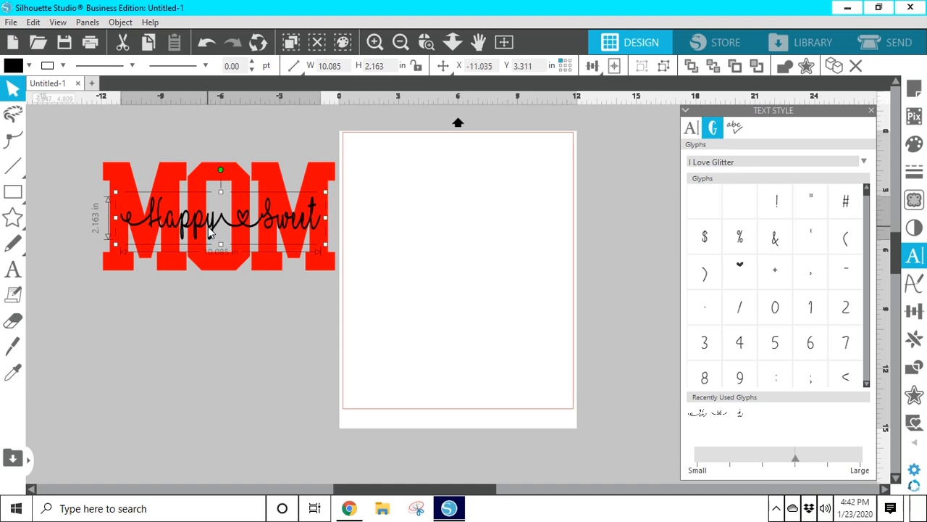
left_click(208, 315)
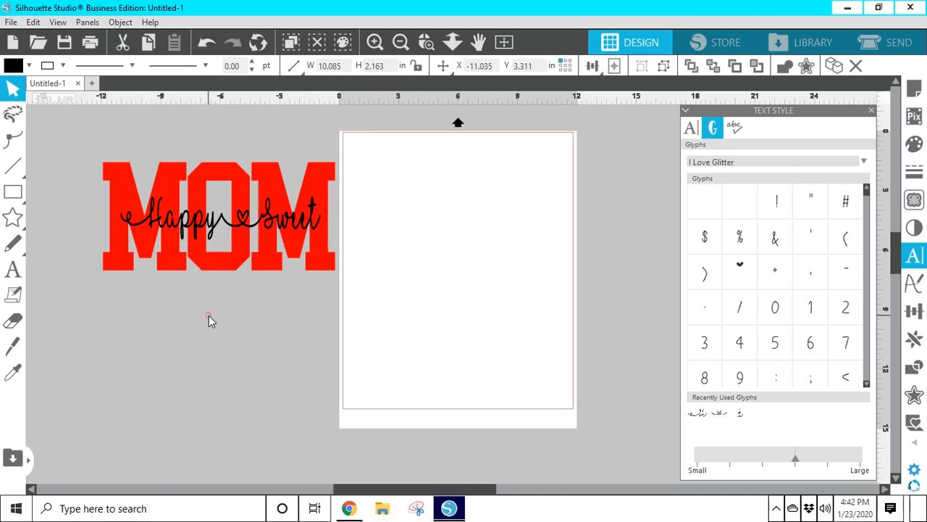
Step: Move the Happy Sweet script below the MOM letters and create an outer offset of 0.080 in with rounded corners around it
left_click(210, 236)
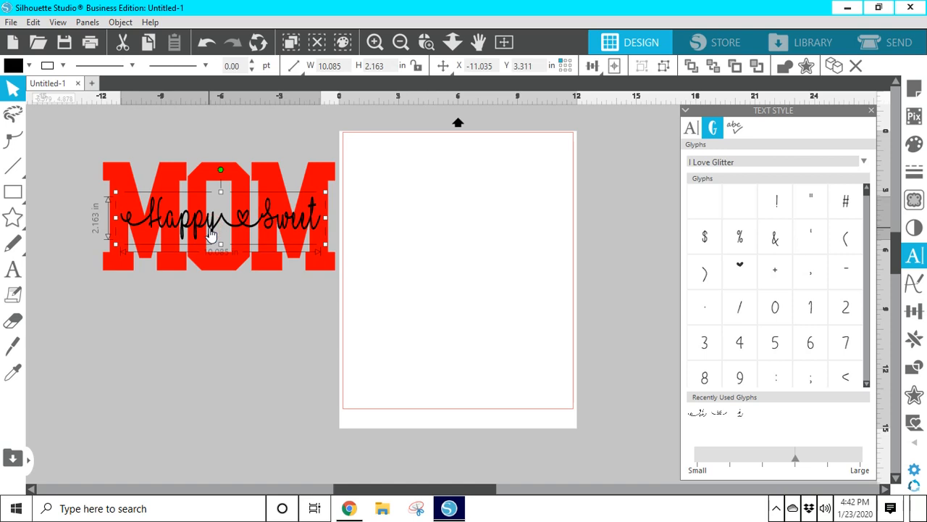
left_click_drag(210, 235, 211, 330)
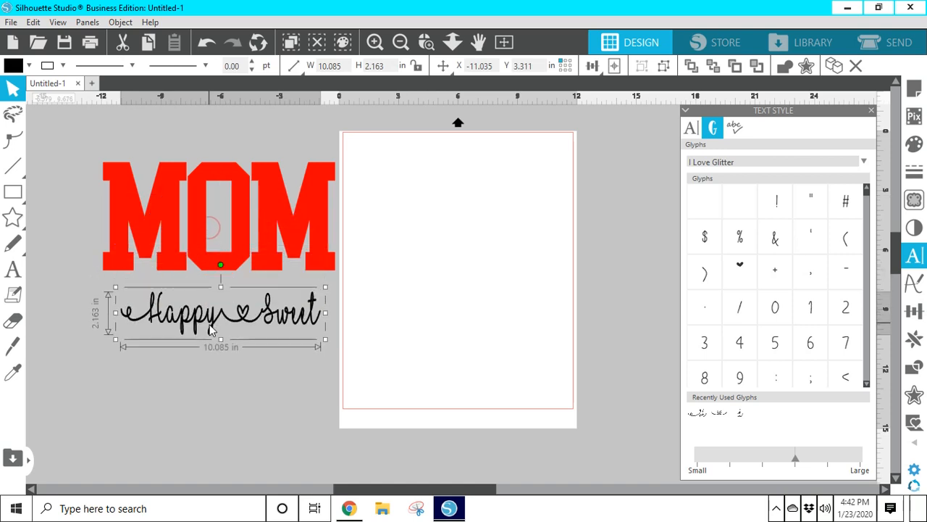
left_click(913, 393)
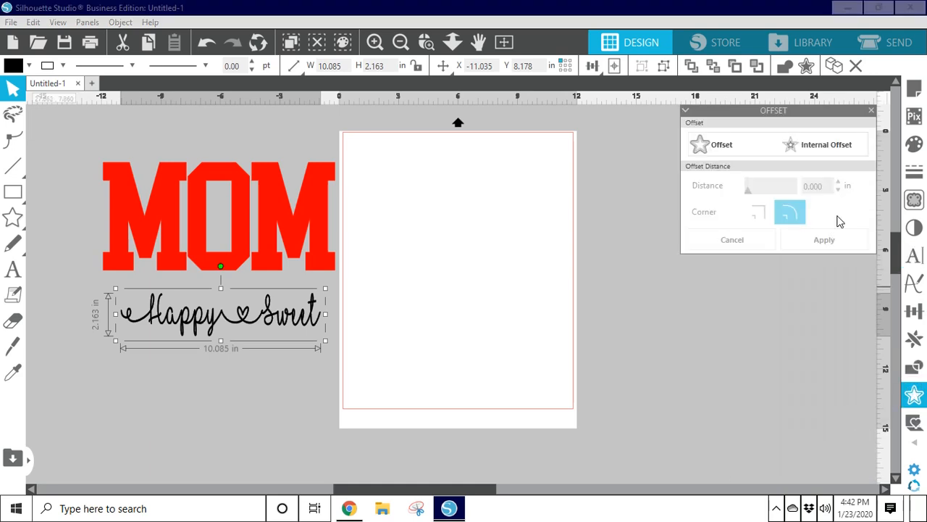
left_click_drag(836, 213, 817, 227)
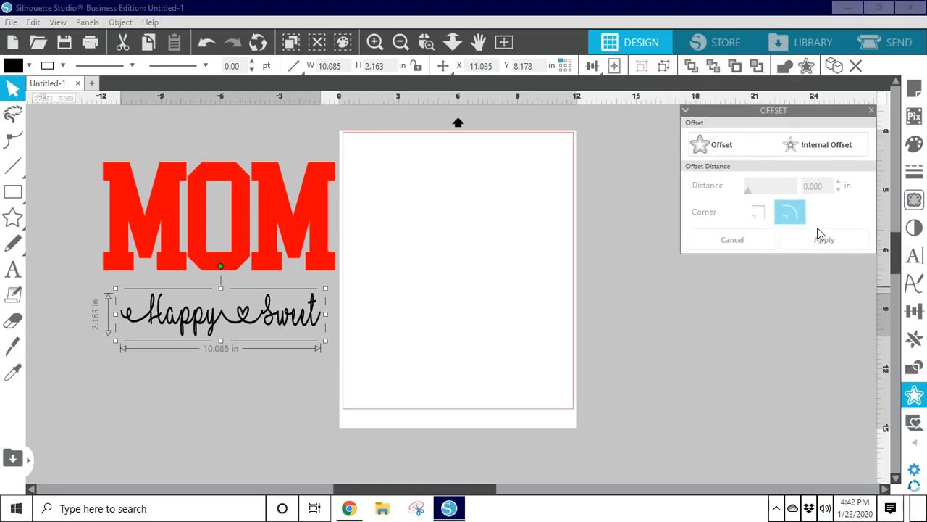
left_click(788, 372)
left_click(305, 319)
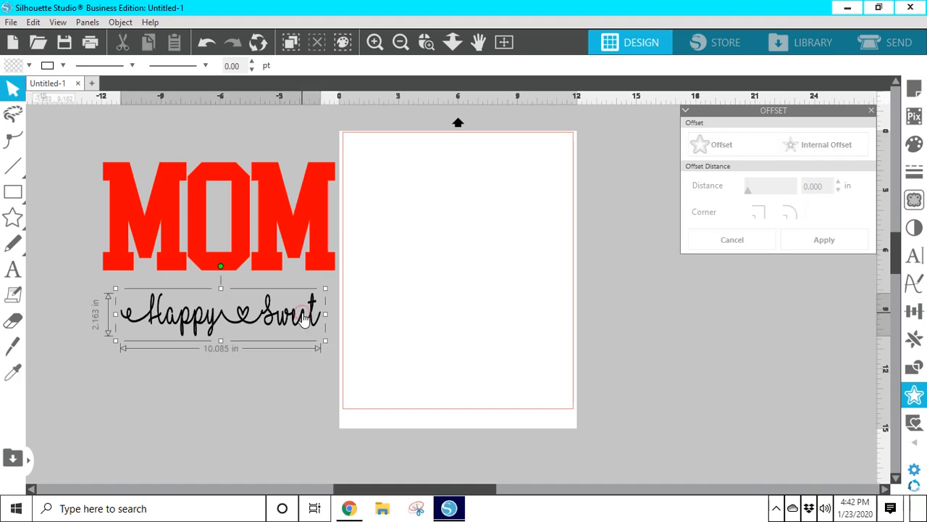
left_click(750, 146)
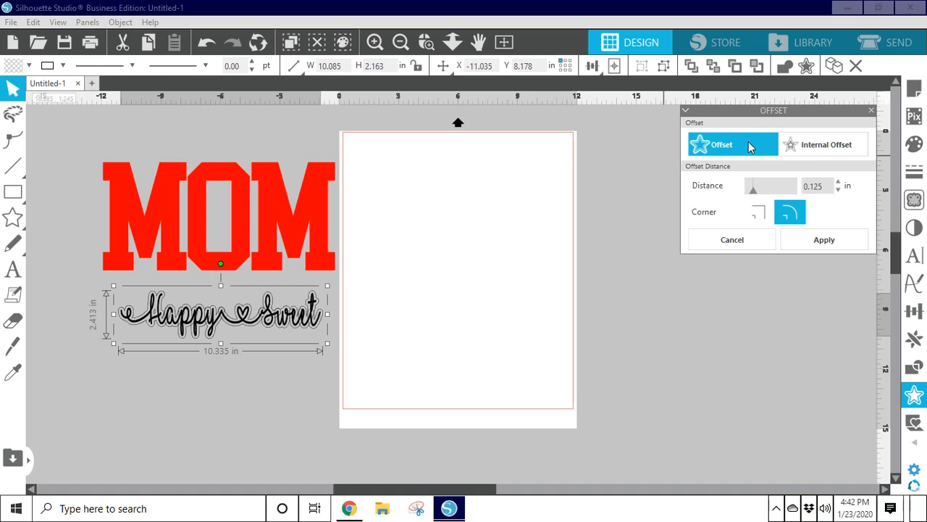
left_click(838, 190)
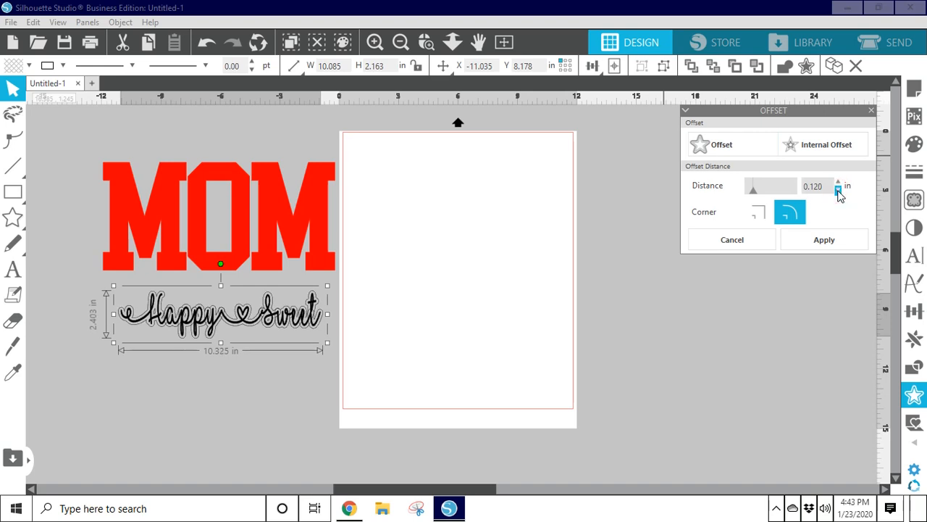
left_click(838, 190)
left_click(838, 190)
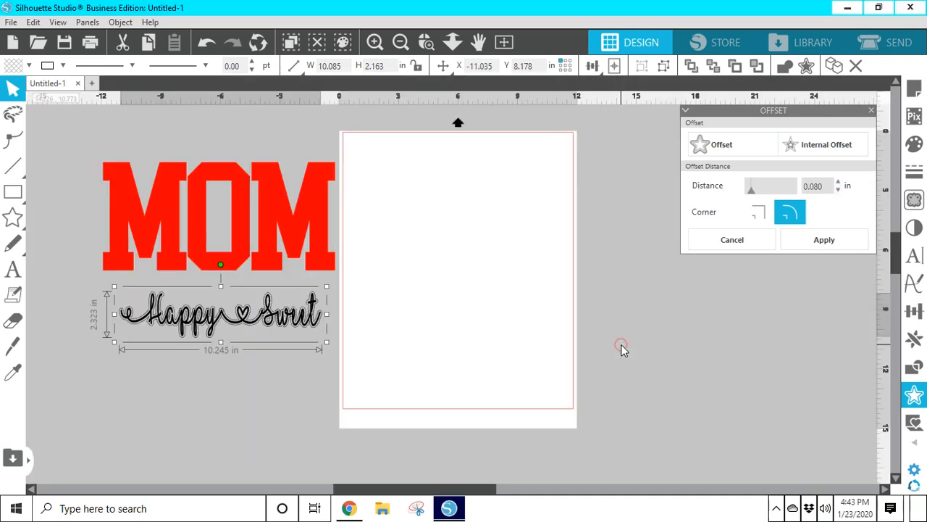
left_click(621, 344)
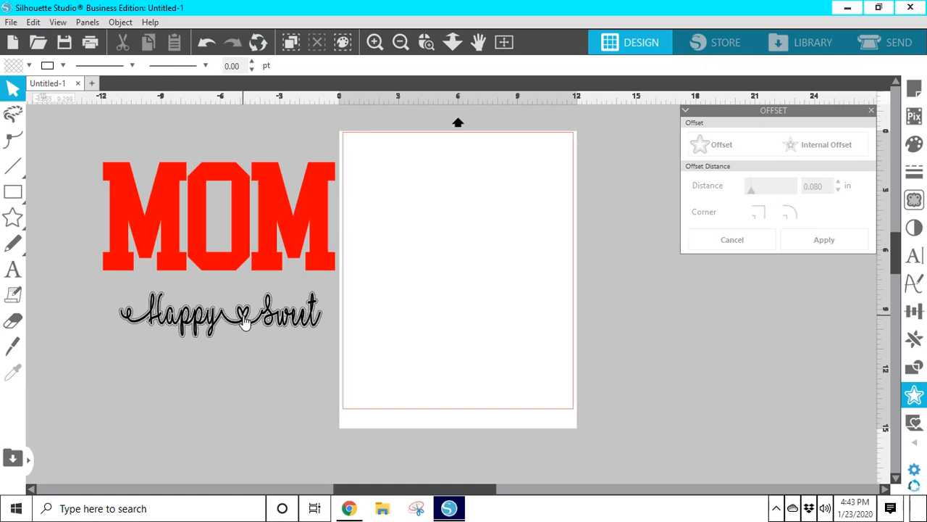
Step: Move the black script down off its offset outline and release the outline's compound path
left_click_drag(245, 321, 251, 389)
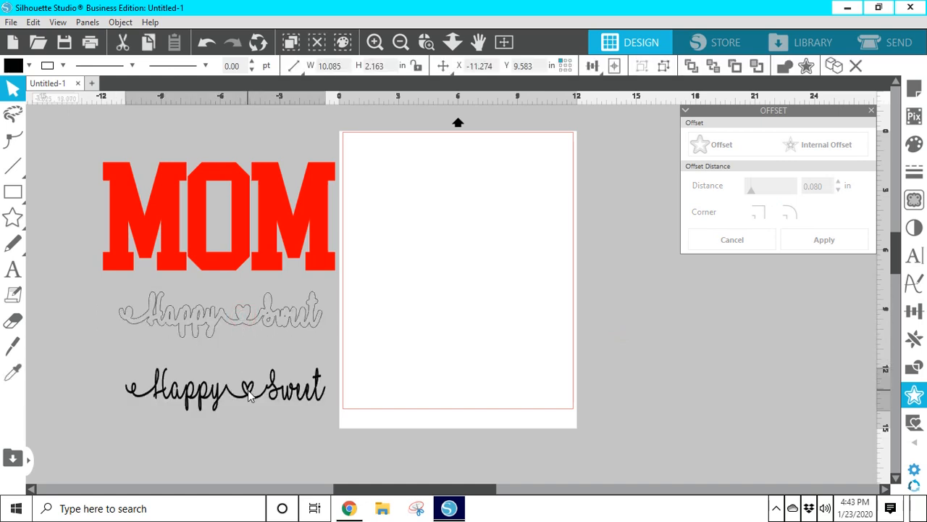
left_click(272, 326)
right_click(270, 320)
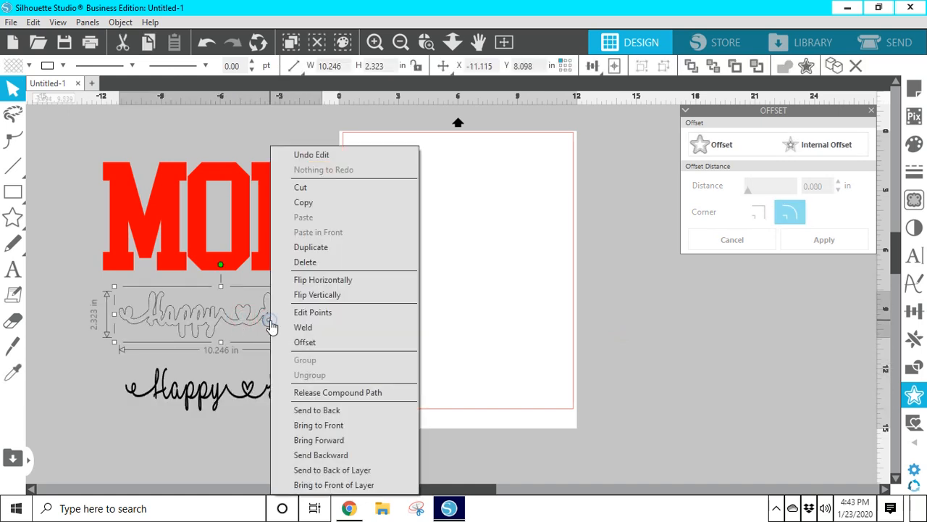
left_click(320, 392)
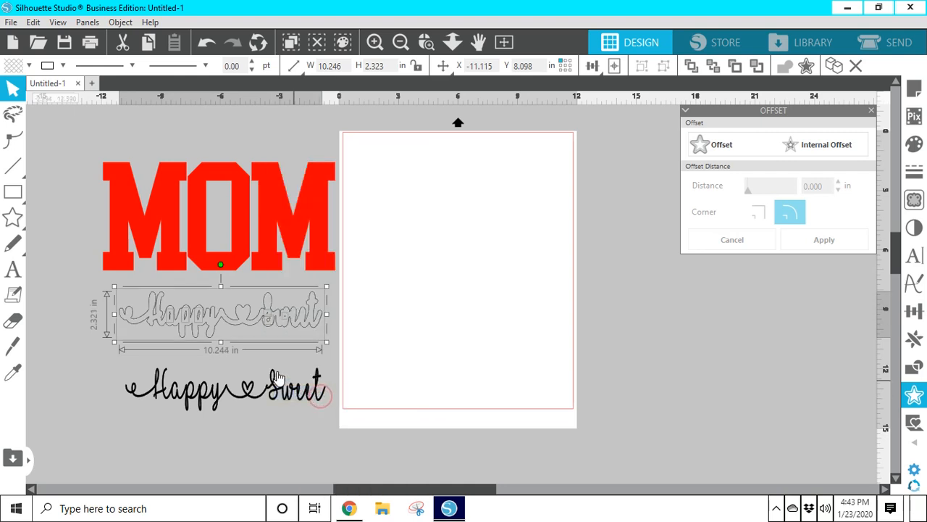
left_click(405, 332)
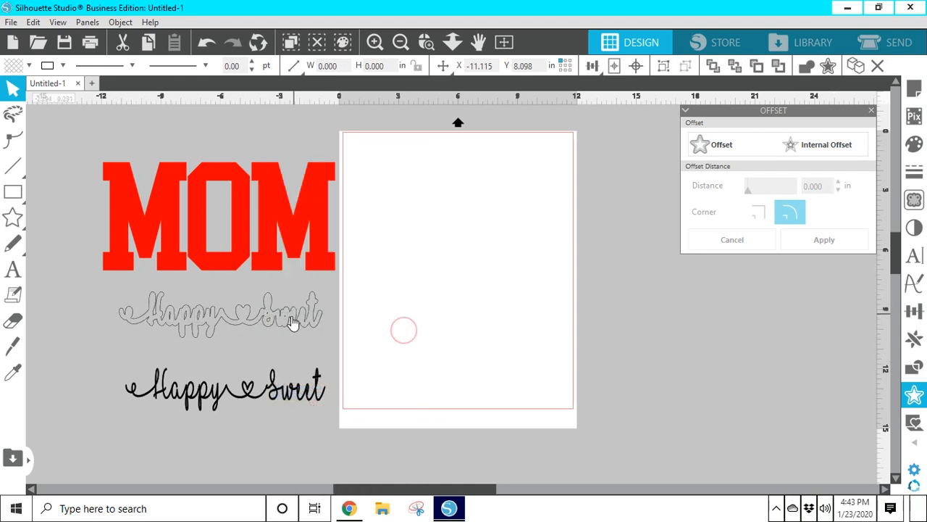
Step: Delete the small inner cutout shapes inside the letters of Sweet and the second p of Happy in the offset outline
left_click(284, 317)
key("Delete")
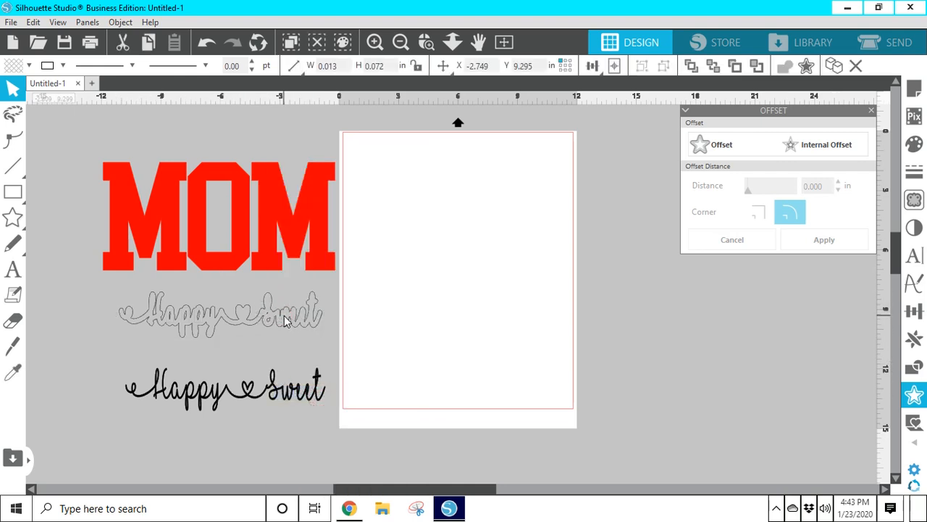
left_click(268, 324)
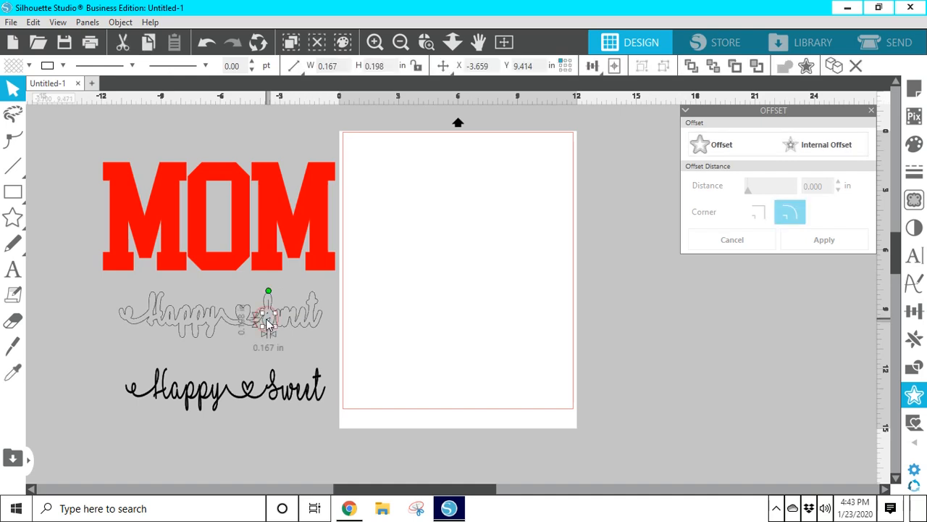
left_click(267, 312)
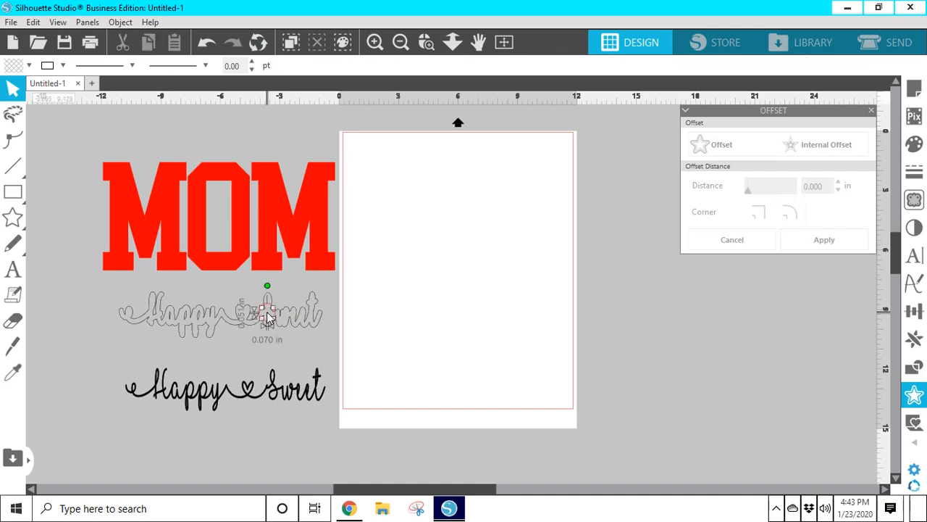
key("Delete")
left_click(197, 319)
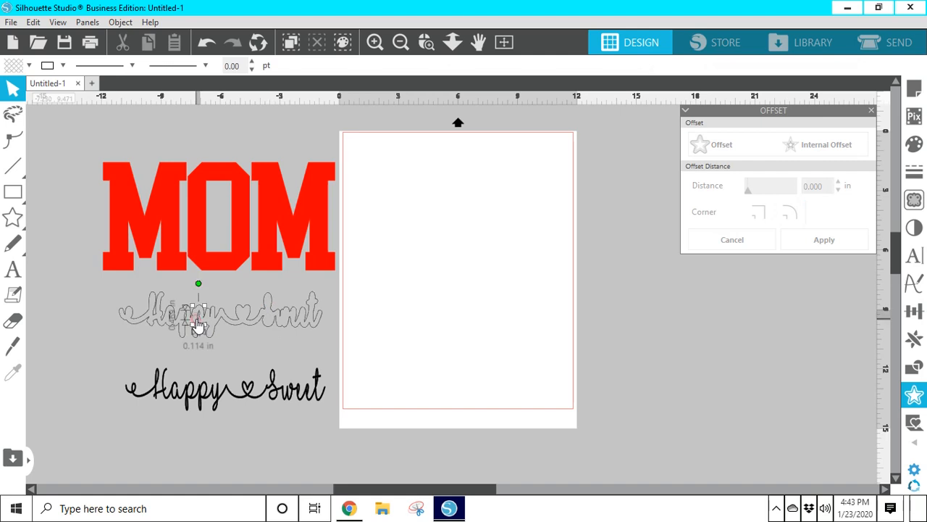
key("Delete")
Step: Separate the offset outline from the leftover inner slivers, delete them, and place the outline between MOM and the black script
left_click_drag(223, 324, 223, 385)
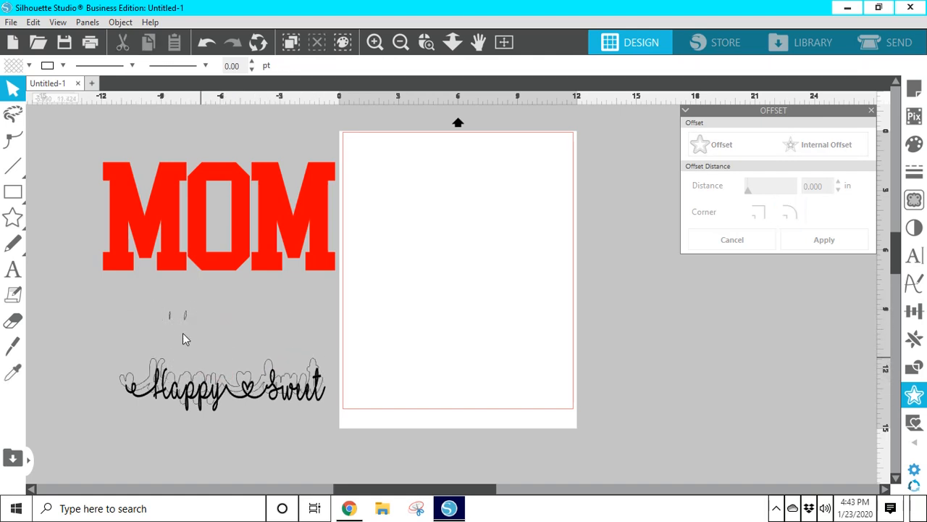
left_click_drag(136, 301, 228, 334)
key("Delete")
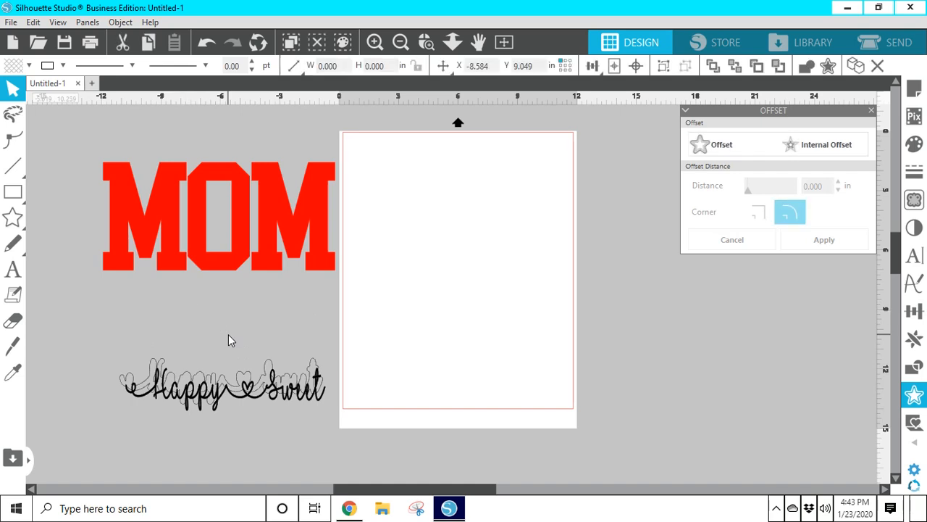
left_click_drag(239, 373, 234, 313)
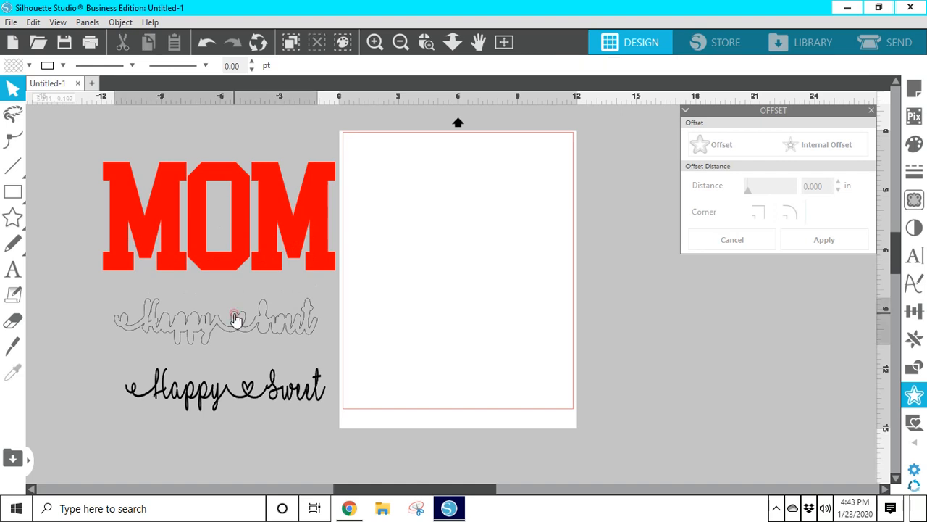
Step: Fill the Happy Sweet offset outline with black and place it across the middle of the red MOM letters
left_click(28, 66)
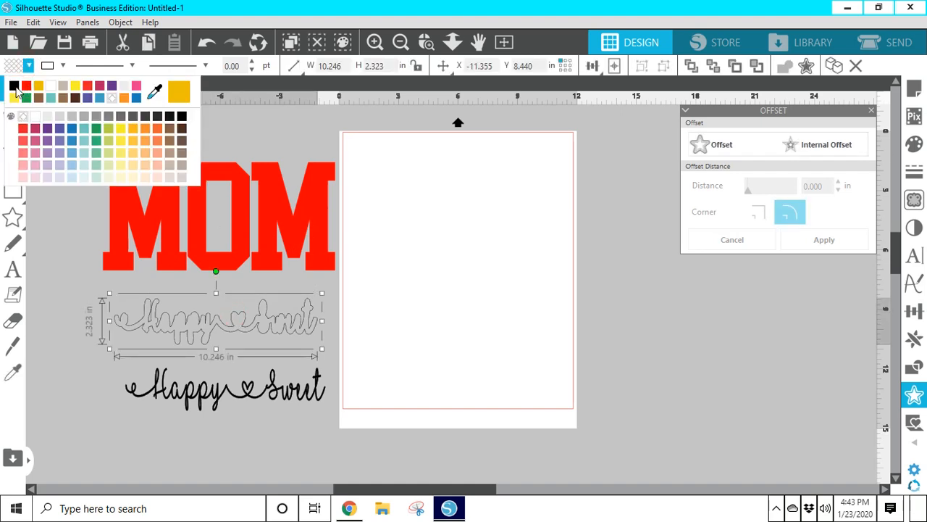
left_click(14, 86)
left_click_drag(267, 322, 270, 219)
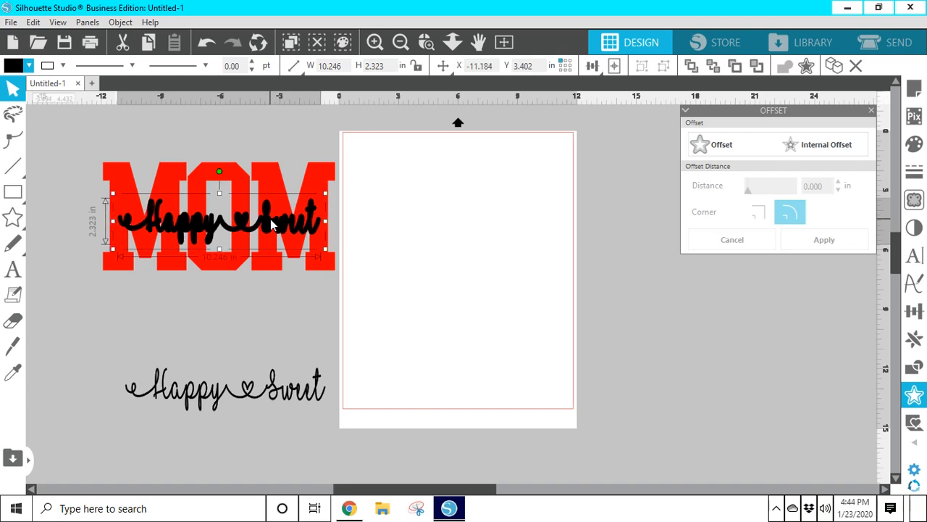
left_click(254, 306)
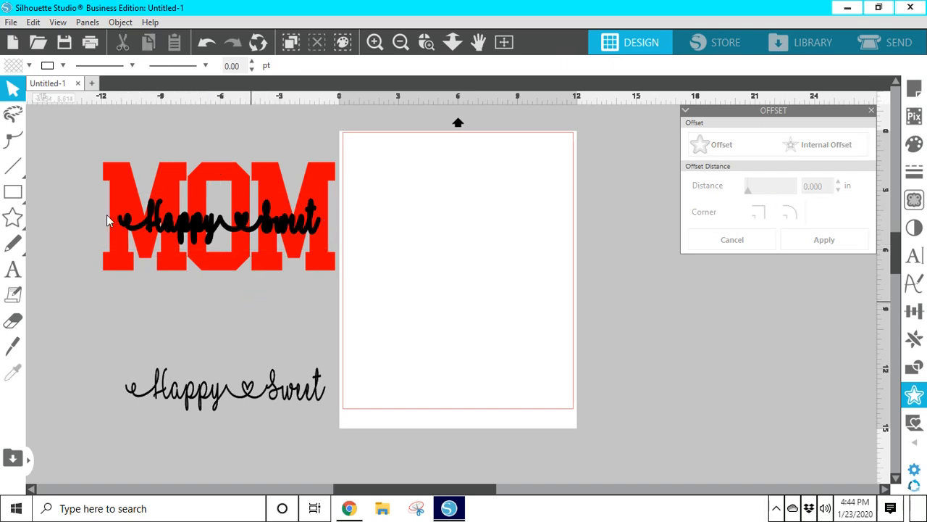
Step: Cut the black offset shape out of the red MOM letters with Subtract All
left_click_drag(89, 187, 270, 303)
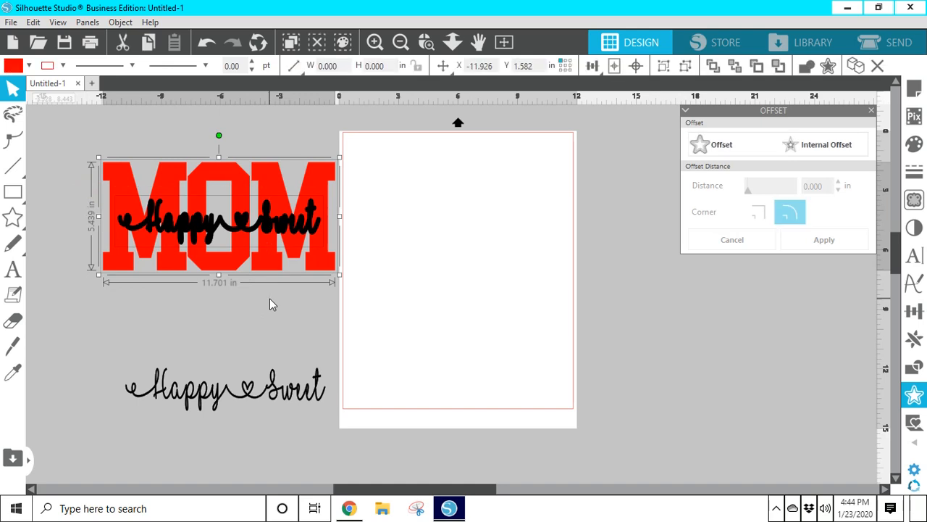
left_click(119, 23)
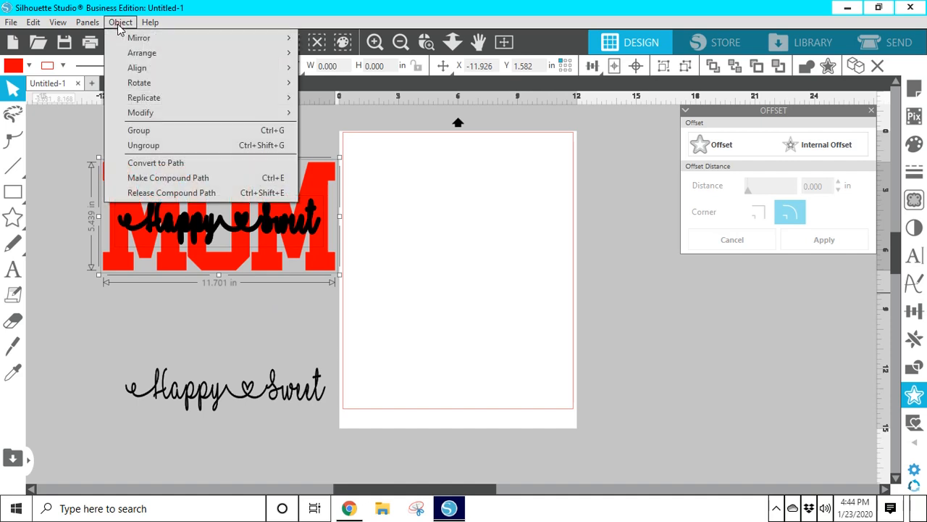
mouse_move(152, 116)
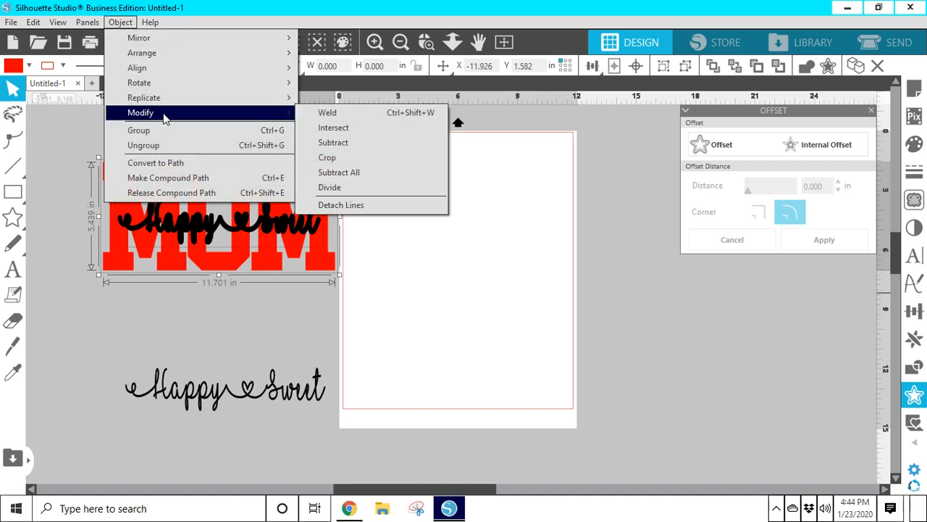
left_click(373, 175)
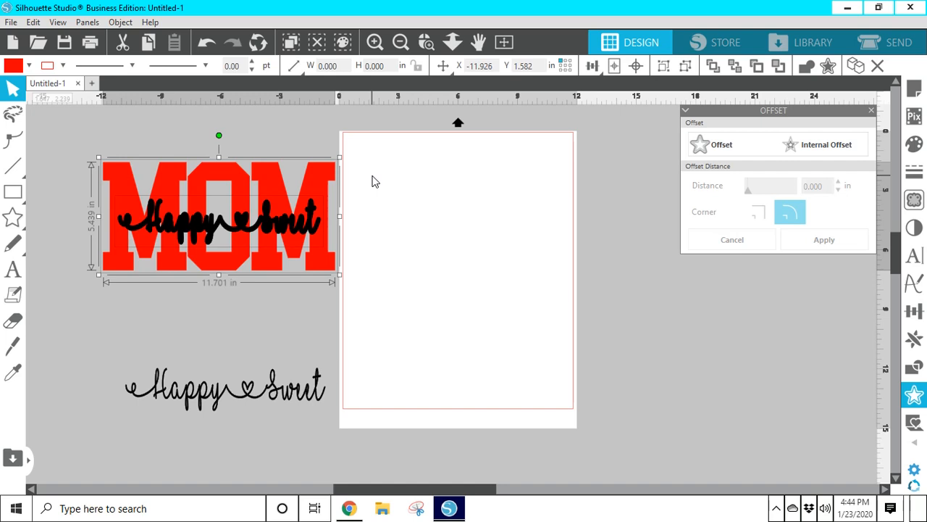
left_click(252, 342)
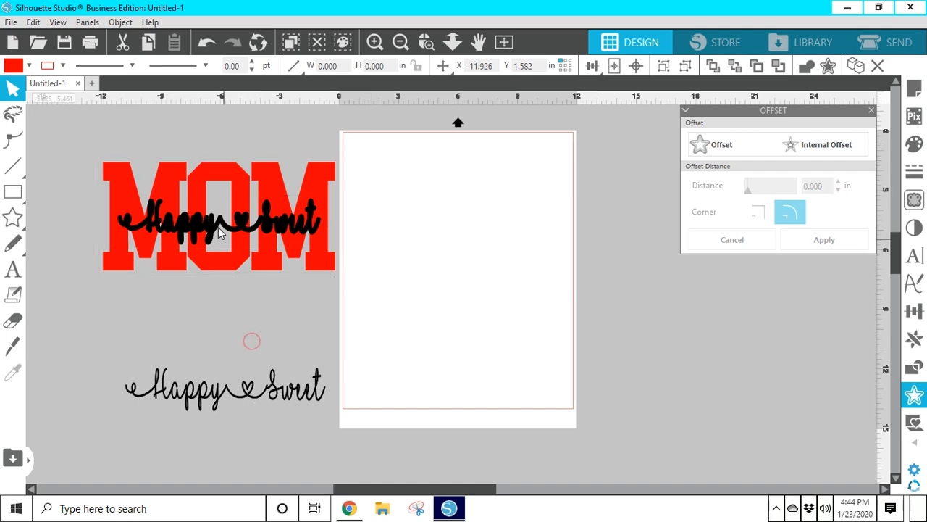
Step: Move the thick black offset off MOM and delete it, then fit the thin Happy Sweet script into the cutout across the letters
left_click_drag(218, 227, 219, 313)
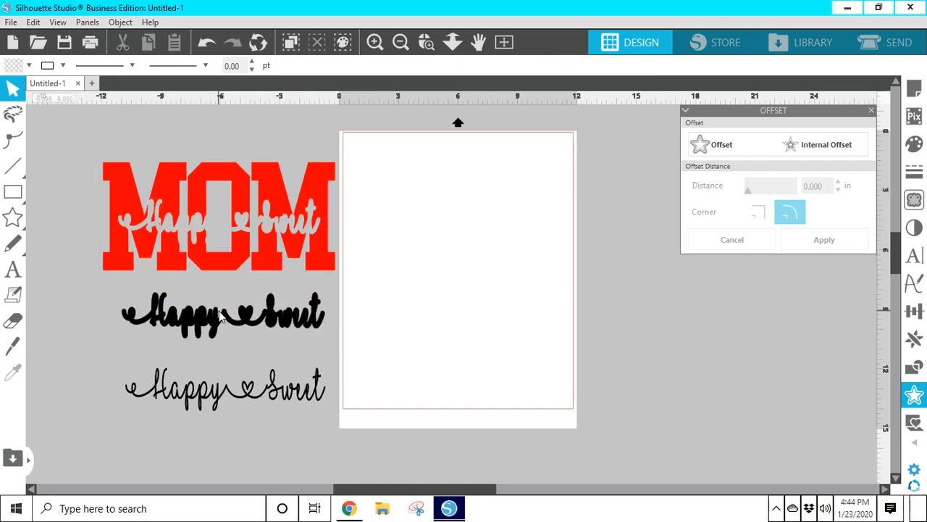
key("Delete")
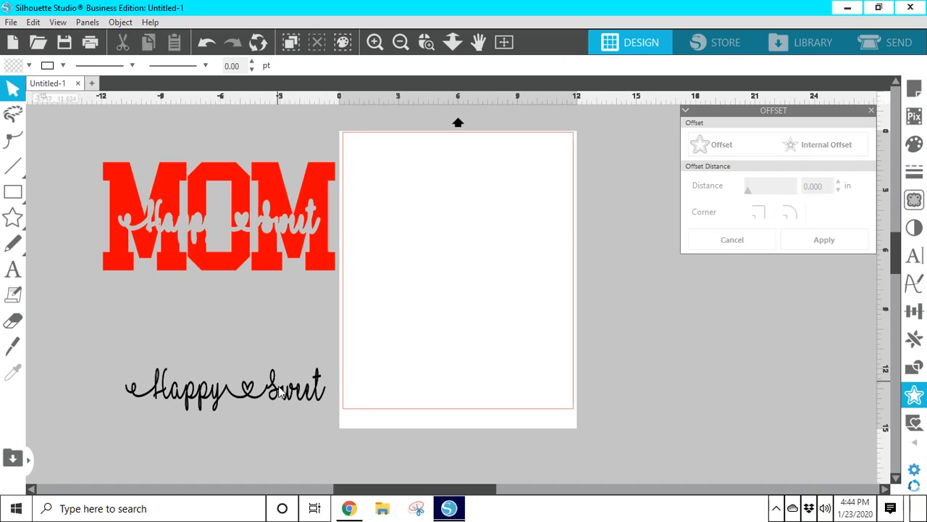
left_click_drag(280, 391, 273, 226)
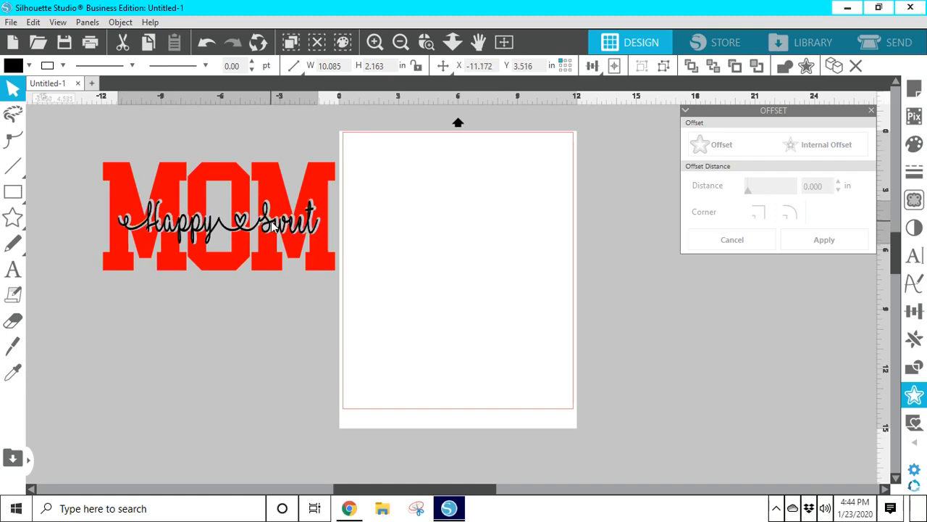
left_click(274, 329)
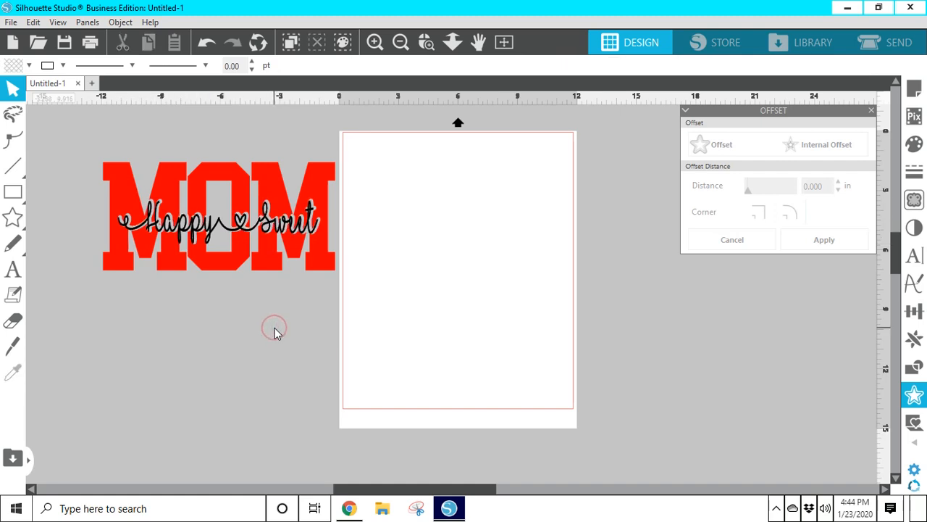